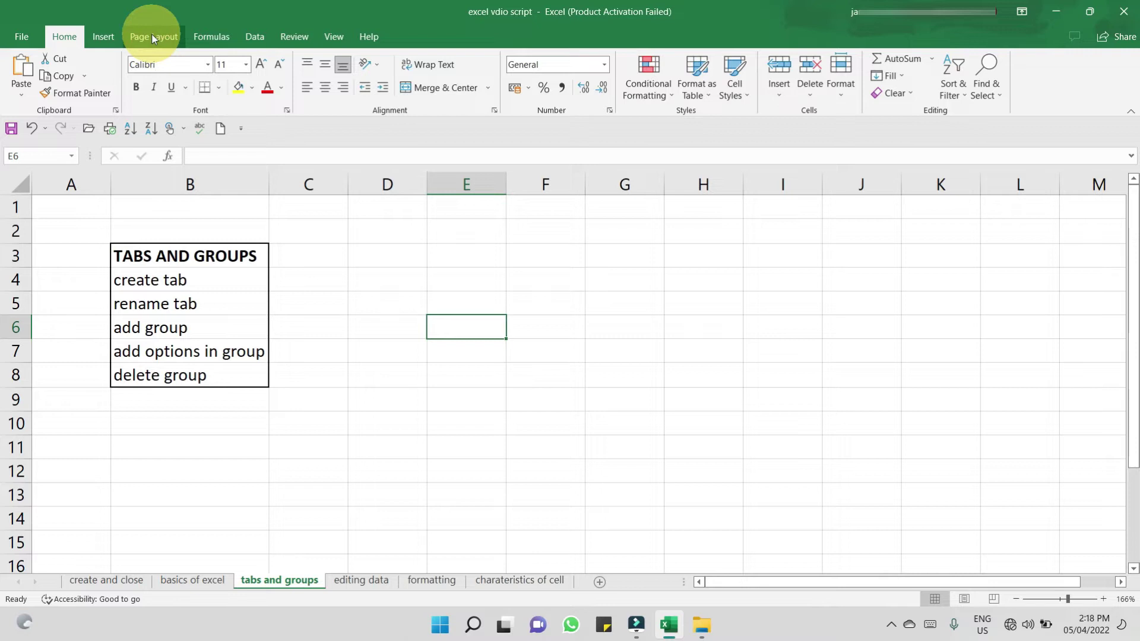
Create a new custom ribbon tab directly after the Home tab and apply the customization.
click(21, 38)
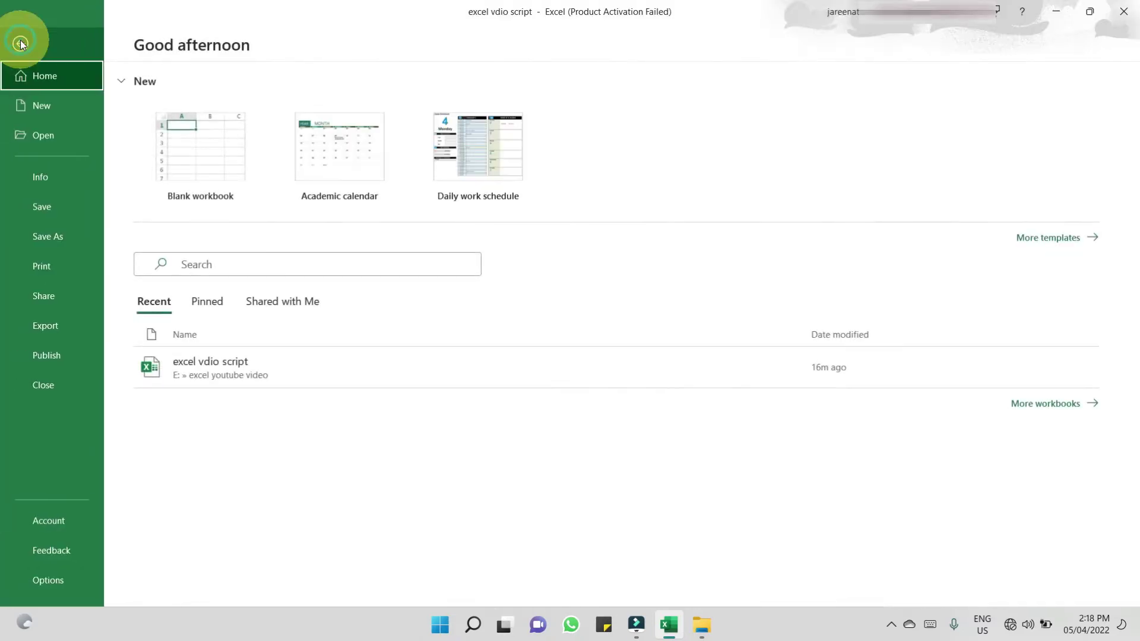
click(56, 581)
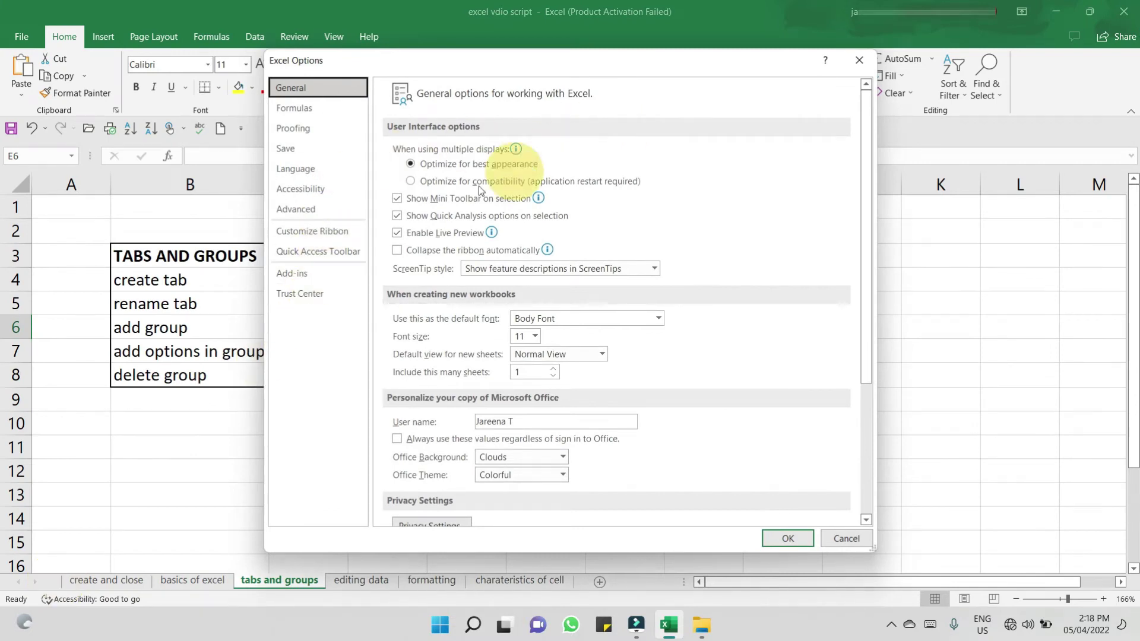
click(316, 234)
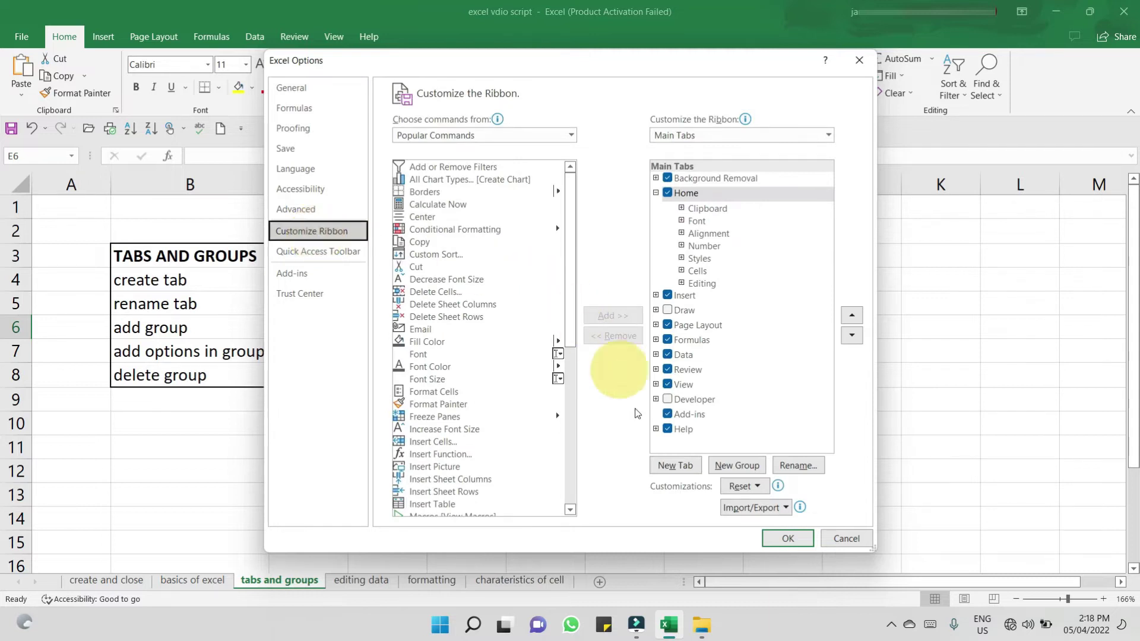
click(684, 467)
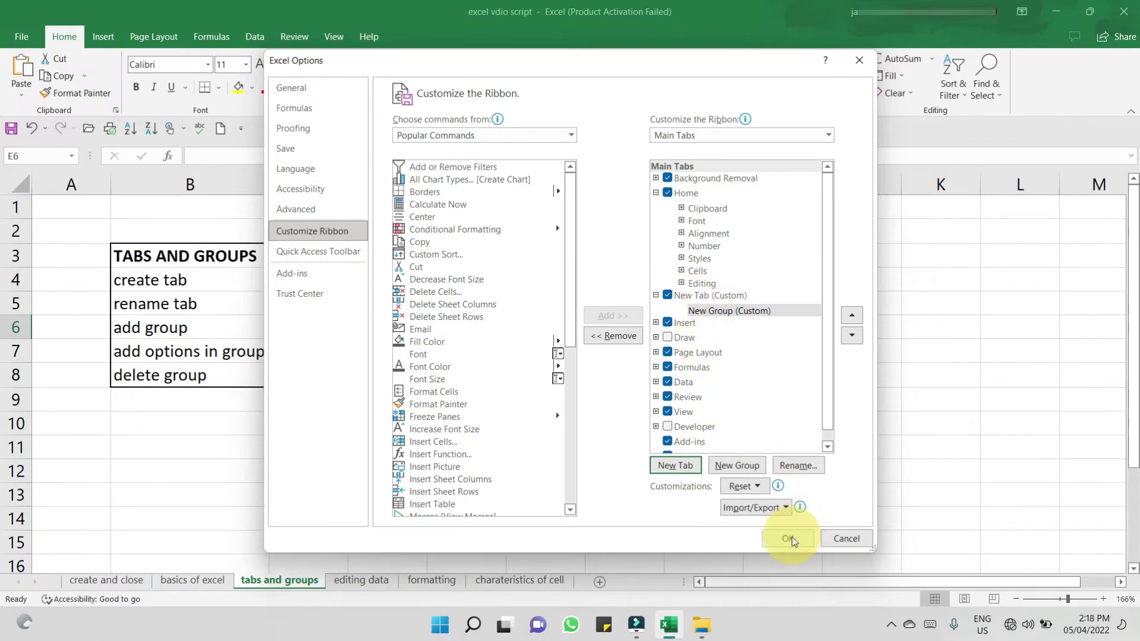
click(789, 537)
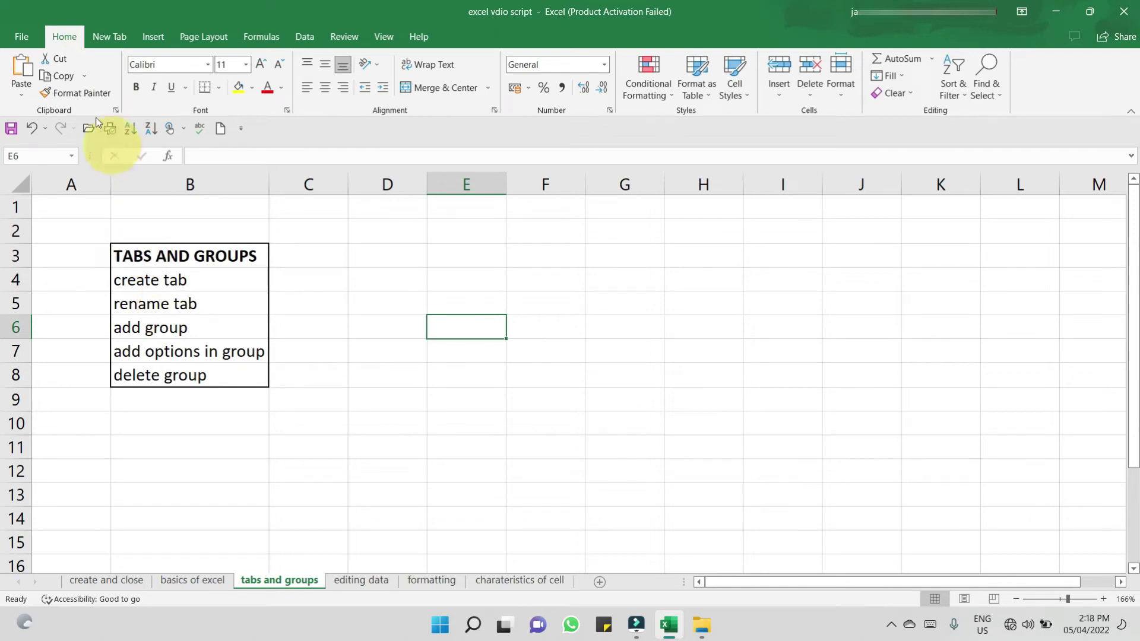
Rename the custom New Tab in the ribbon customization options as sample and apply the change.
click(33, 39)
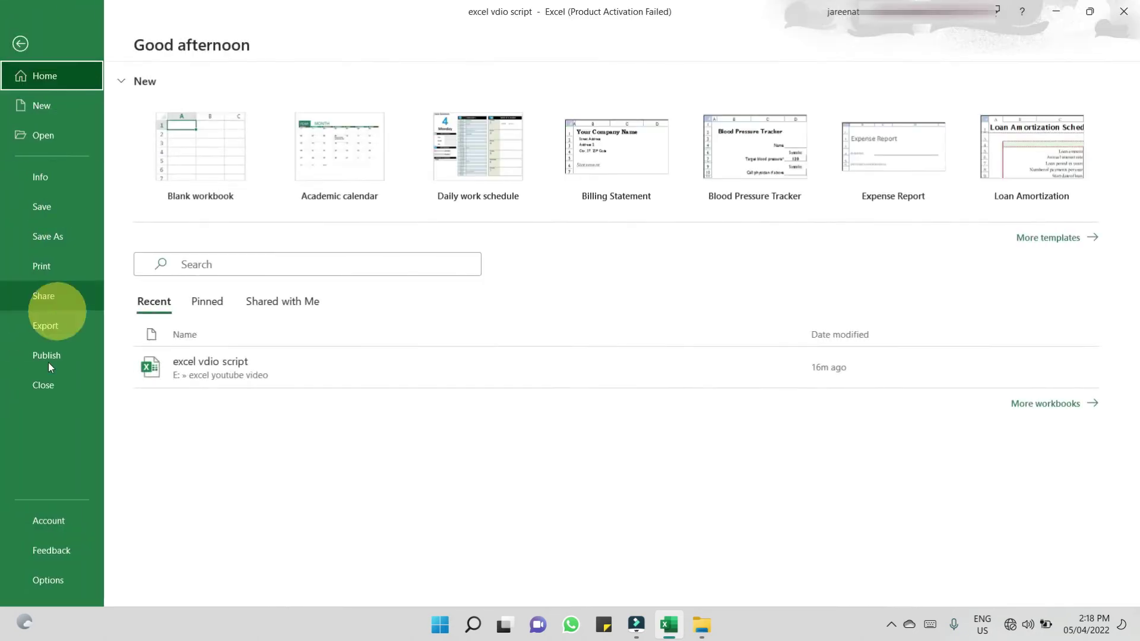
click(34, 580)
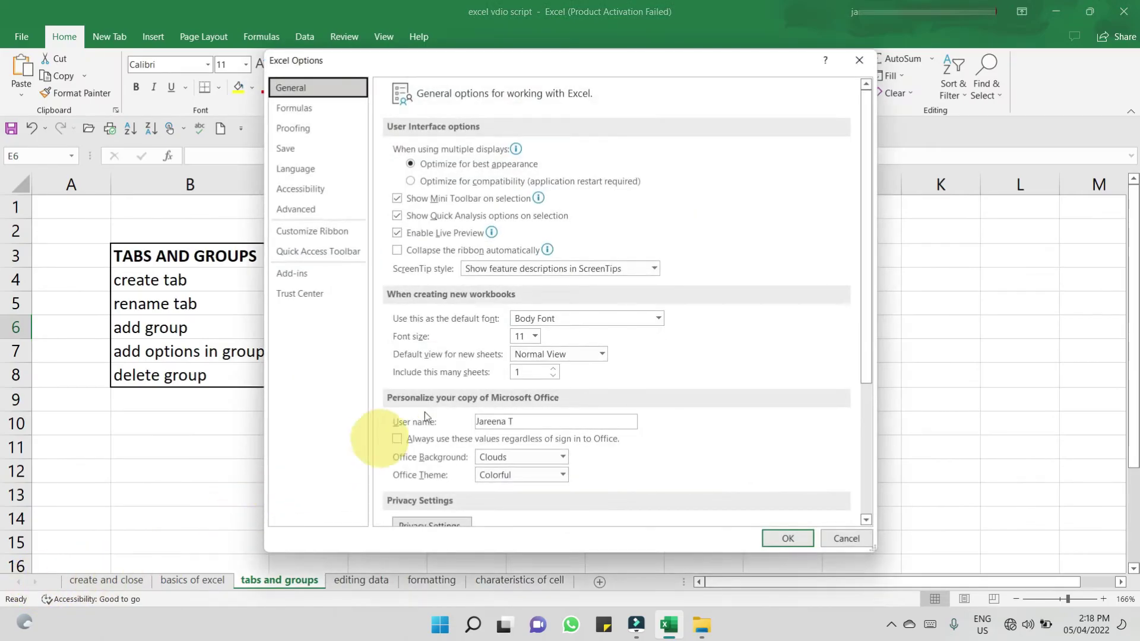
click(301, 232)
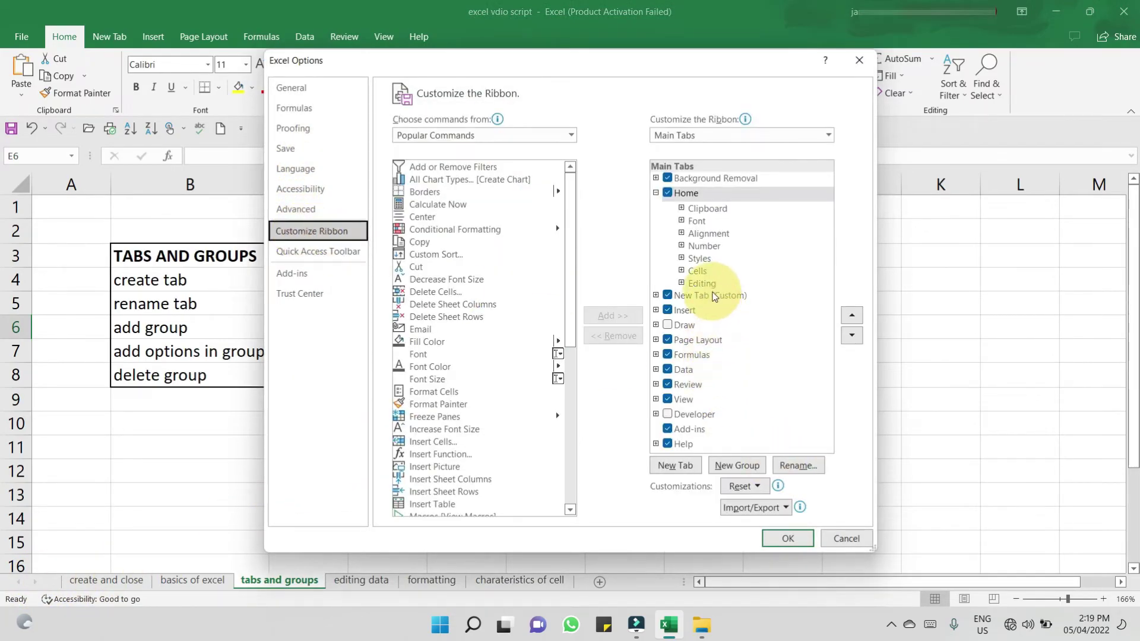
click(715, 297)
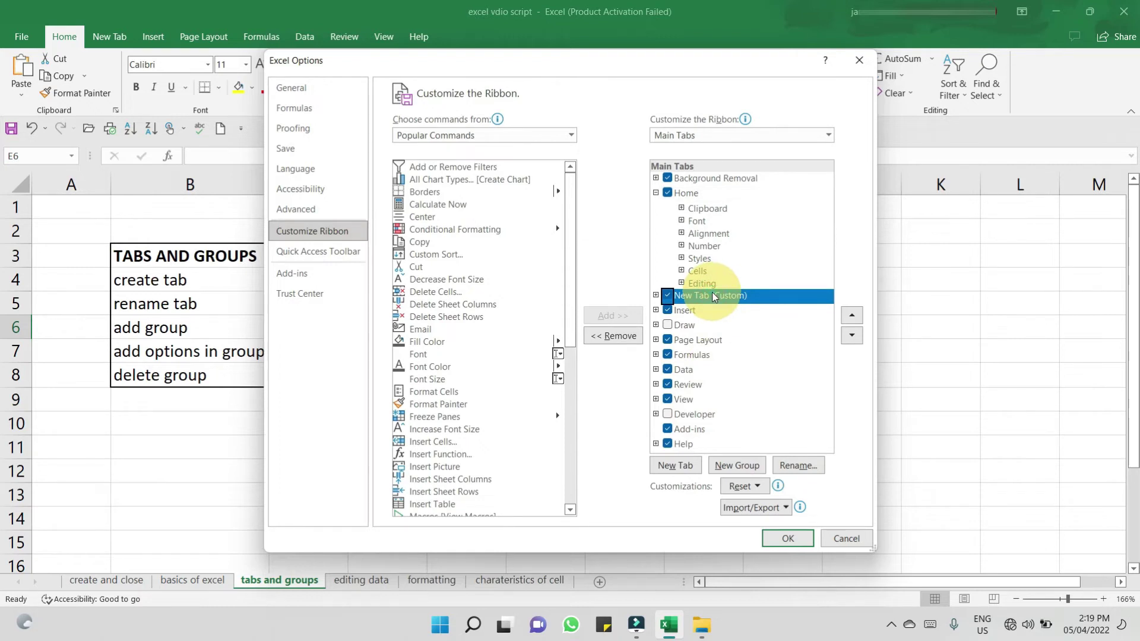
double_click(714, 297)
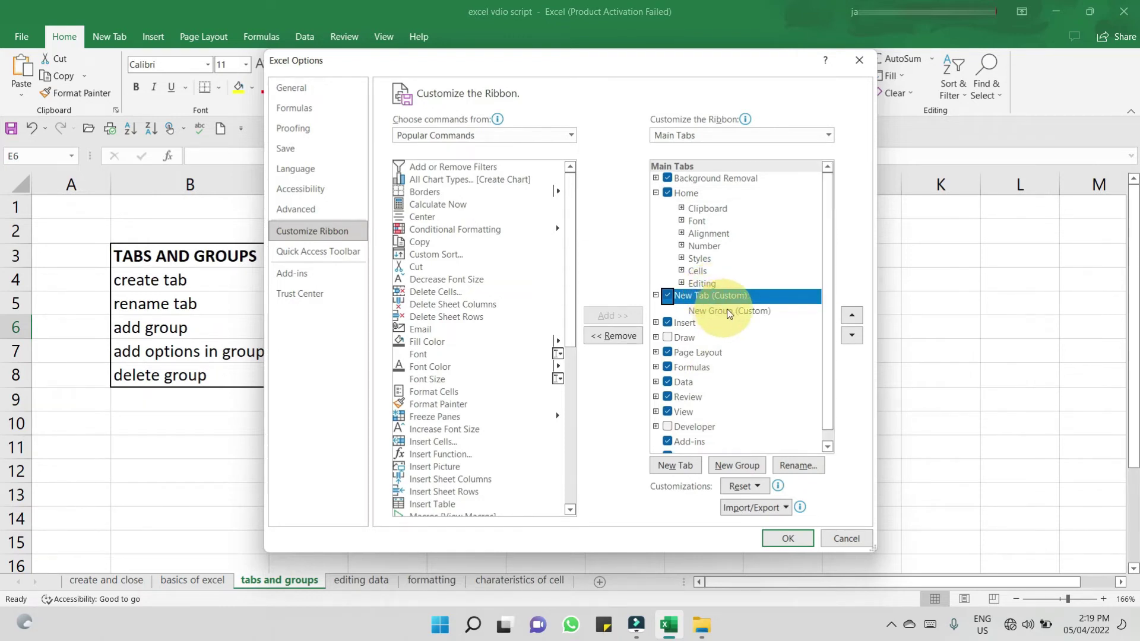
click(795, 469)
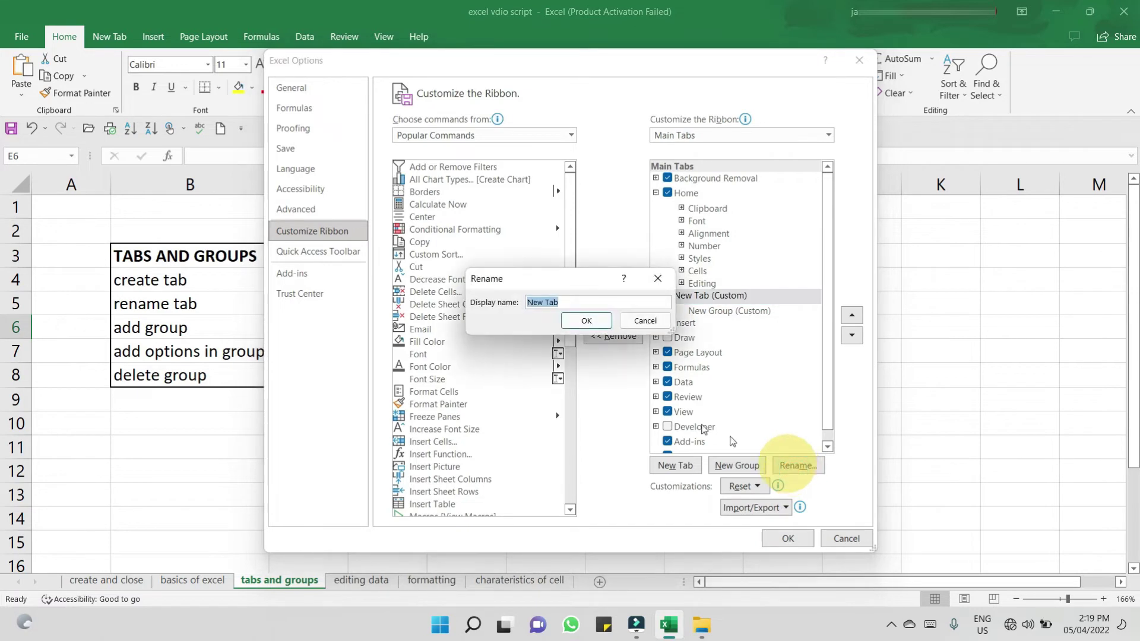
key(BackSpace)
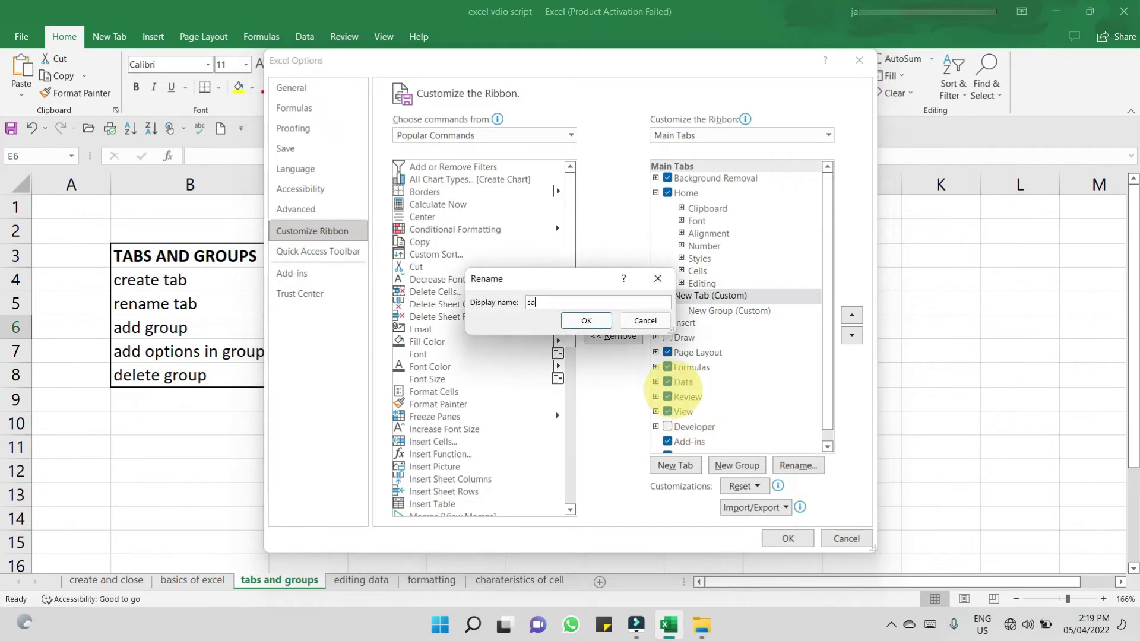
text(sample)
click(601, 321)
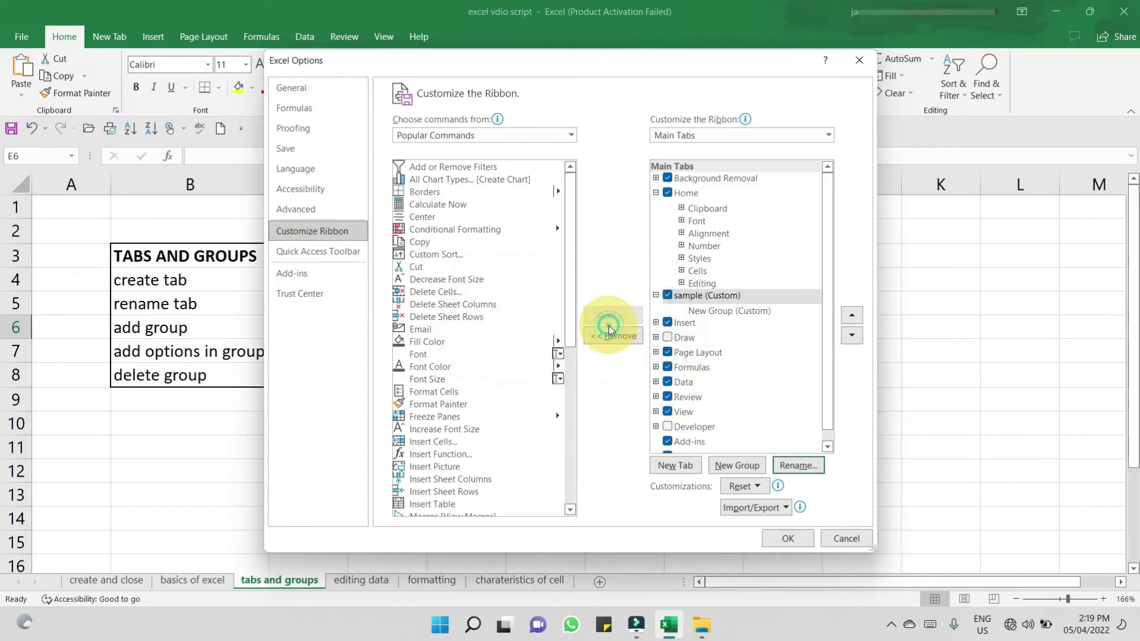
click(781, 536)
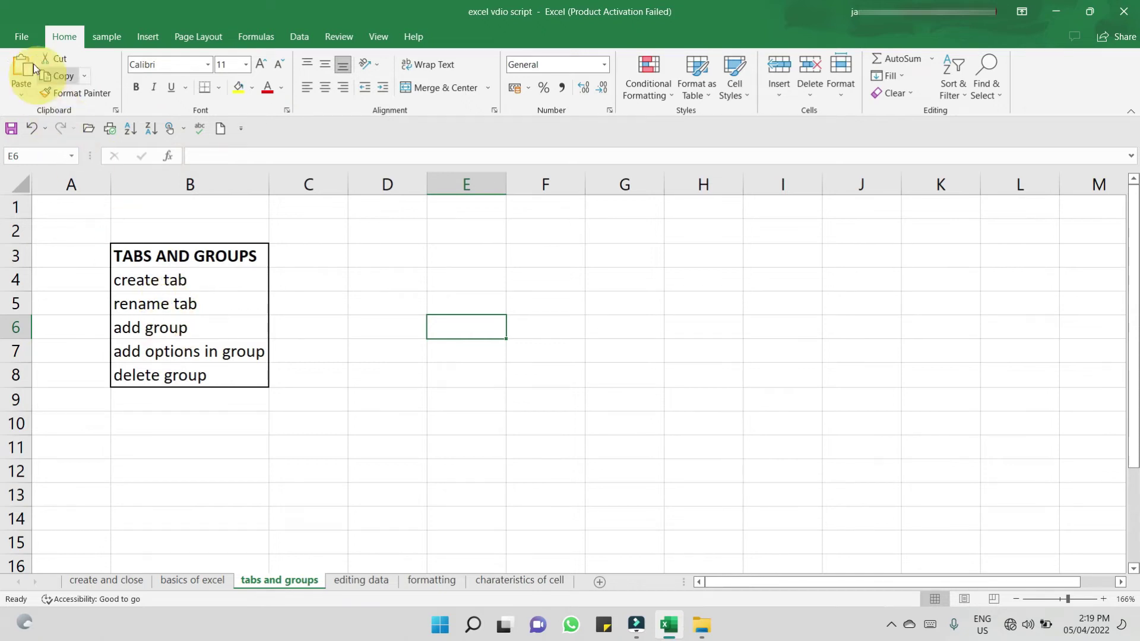
In the ribbon customization options, add the Copy and Cut commands to the sample tab's New Group.
click(21, 37)
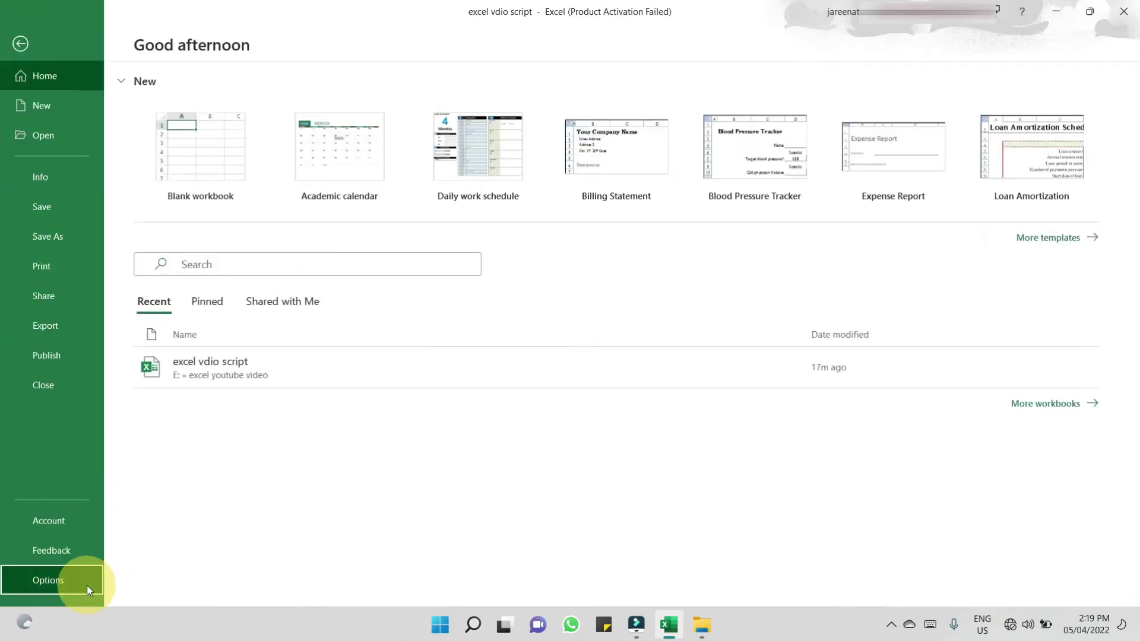
click(87, 585)
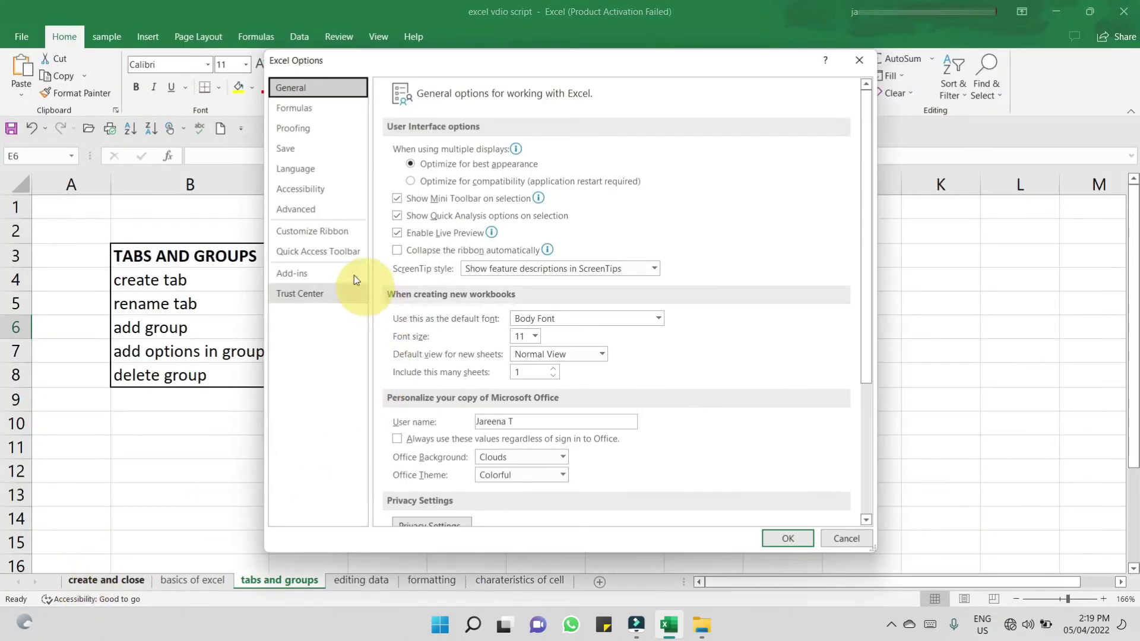
click(318, 235)
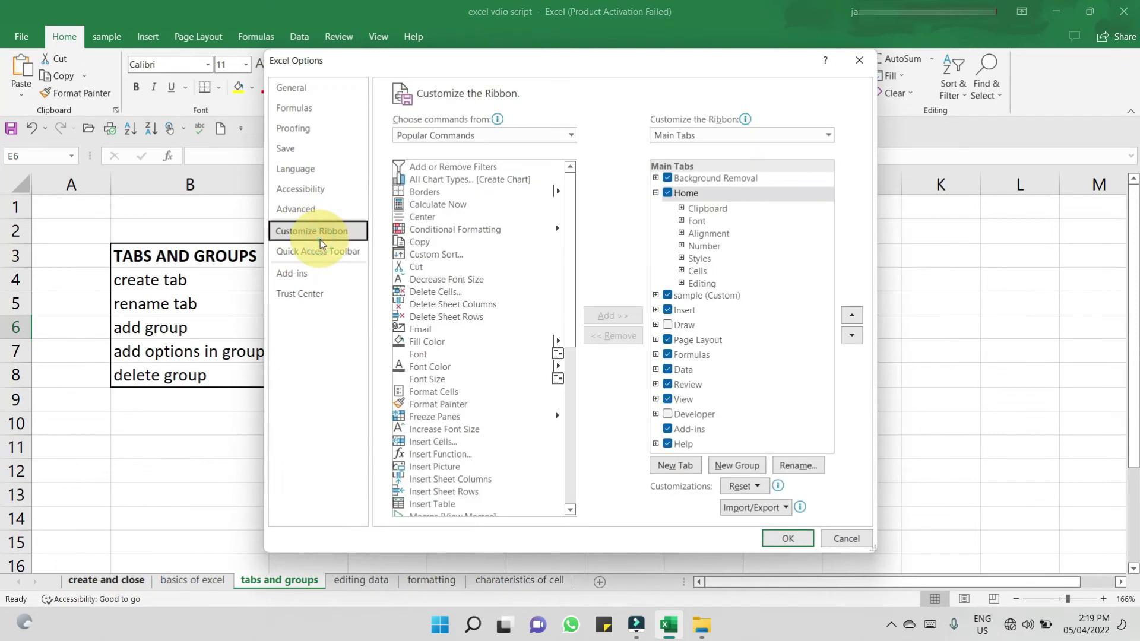
click(691, 296)
double_click(692, 299)
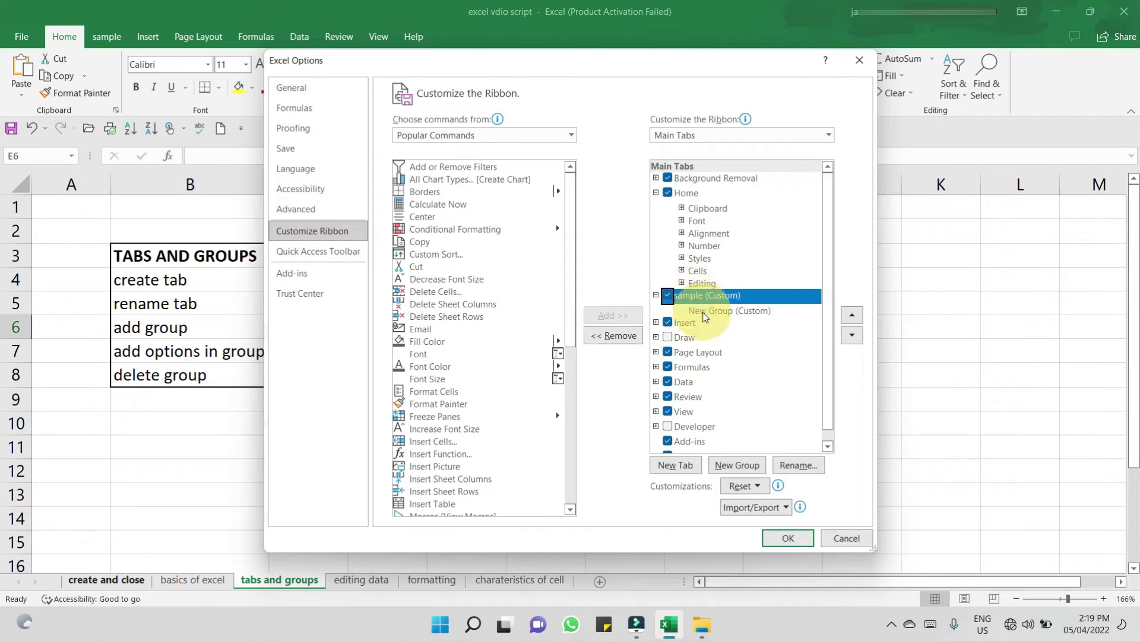
click(705, 313)
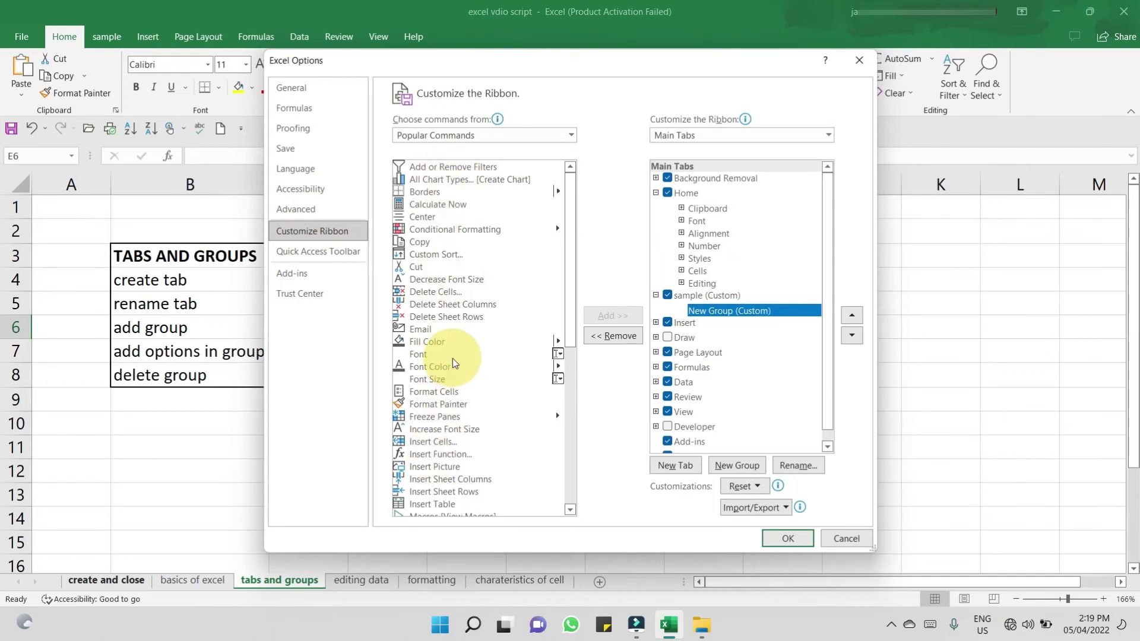
scroll(452, 358, down, 8)
scroll(453, 358, up, 8)
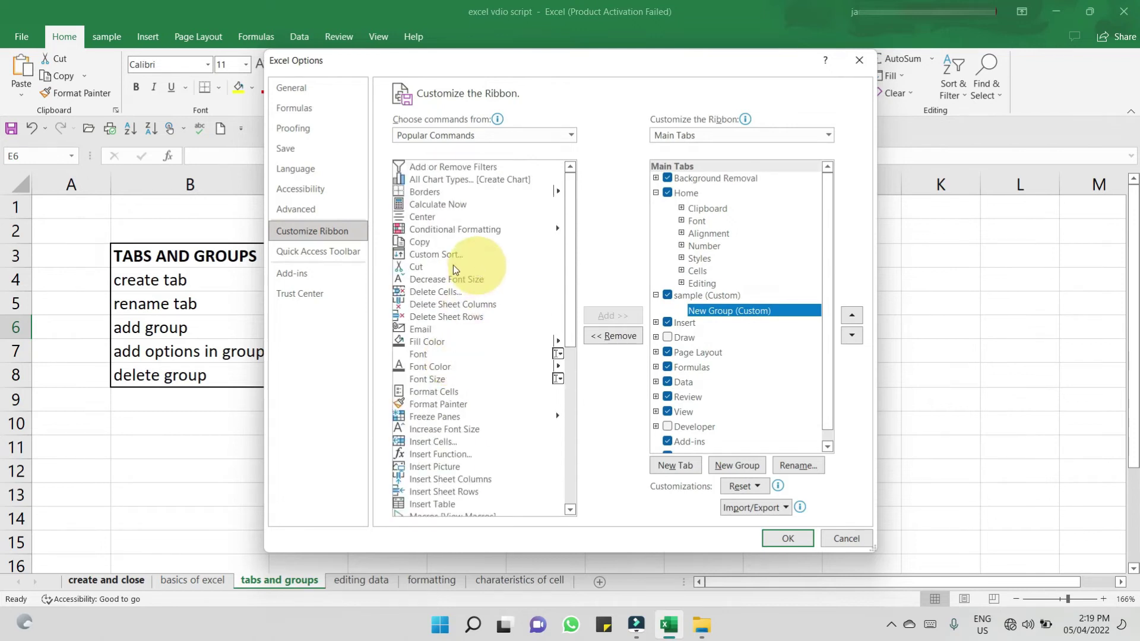
click(432, 241)
click(607, 320)
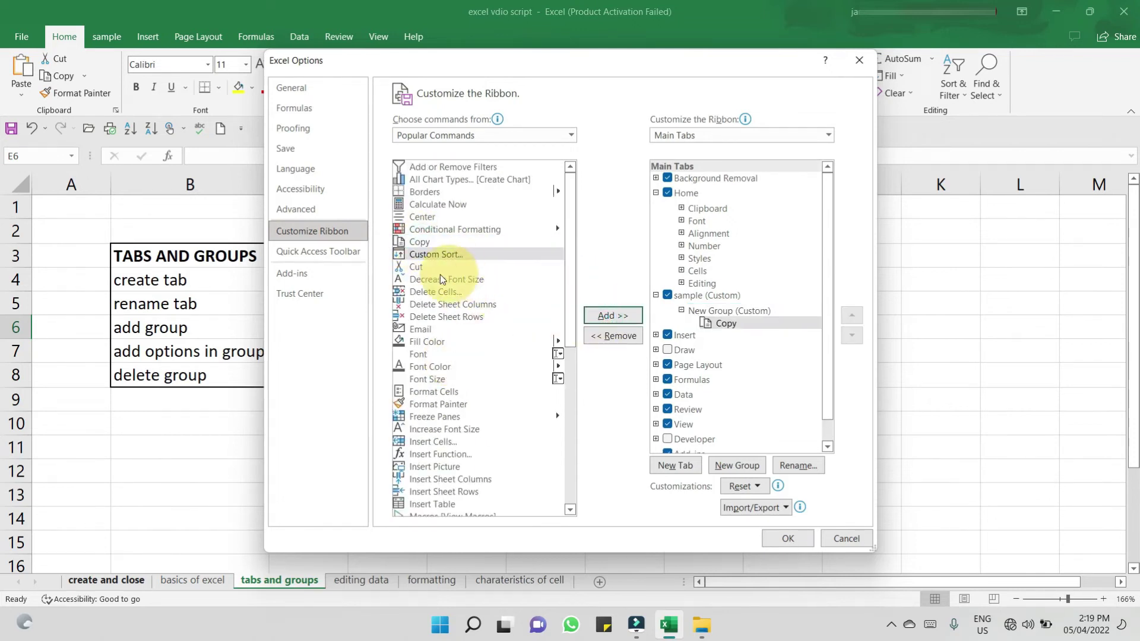
click(418, 266)
click(601, 319)
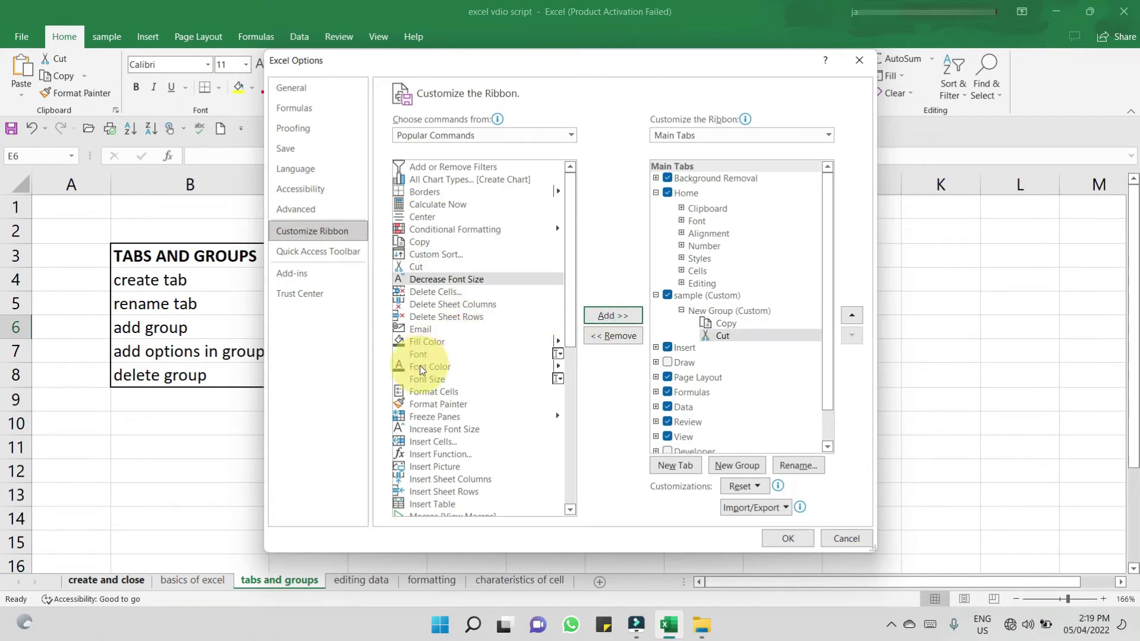
Add the Font, Font Size, Freeze Panes and Insert Function commands to the sample tab's New Group.
click(418, 354)
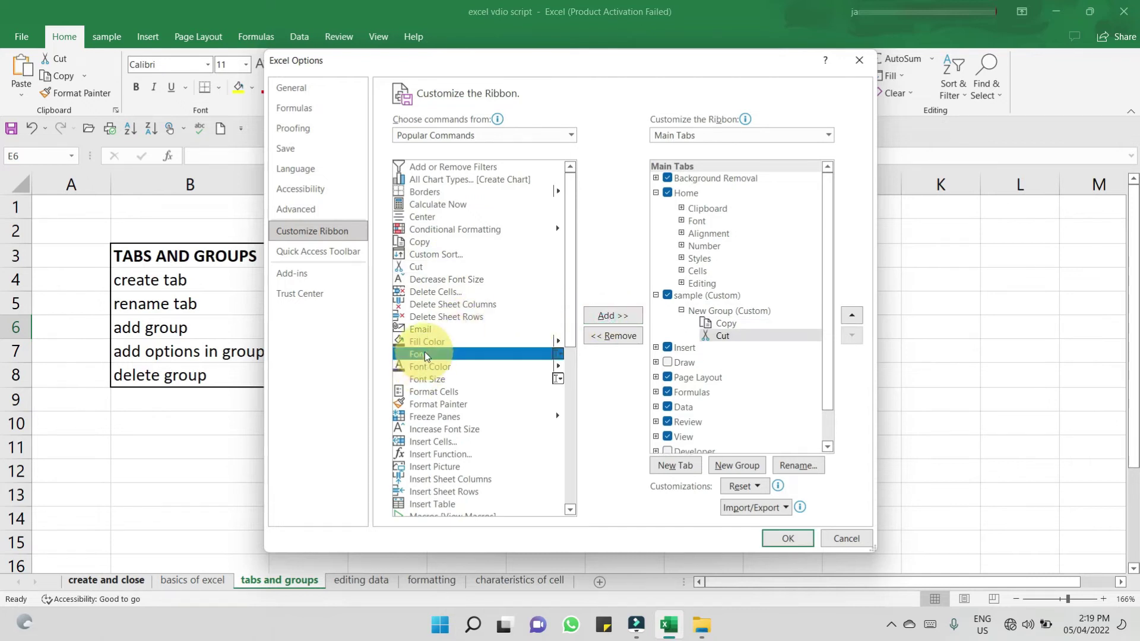
click(613, 321)
click(460, 379)
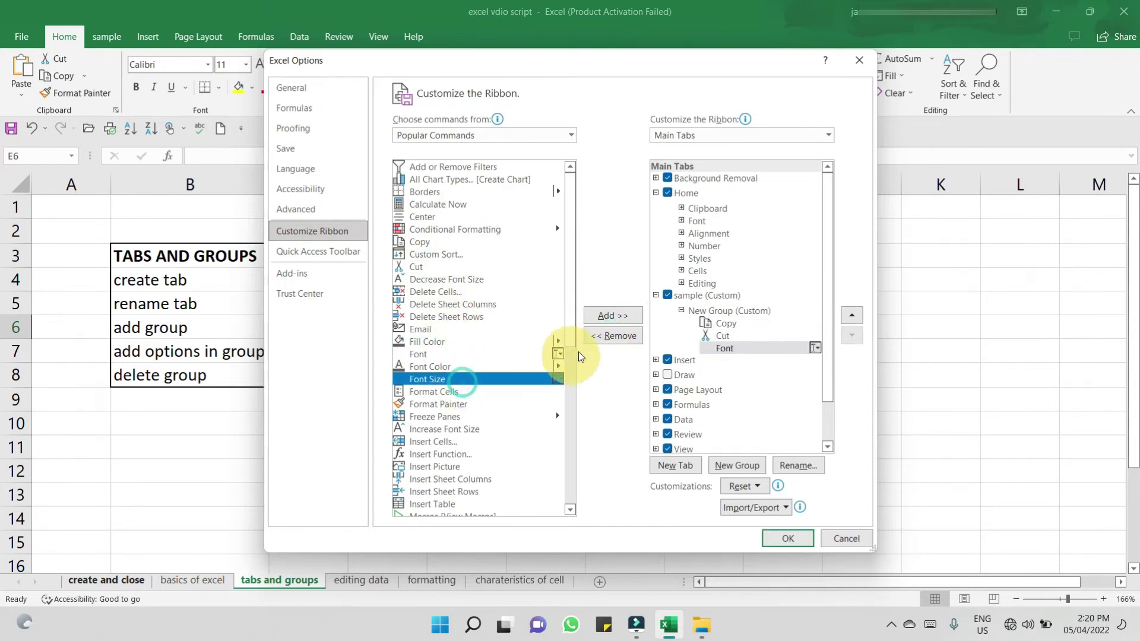
click(607, 316)
click(463, 416)
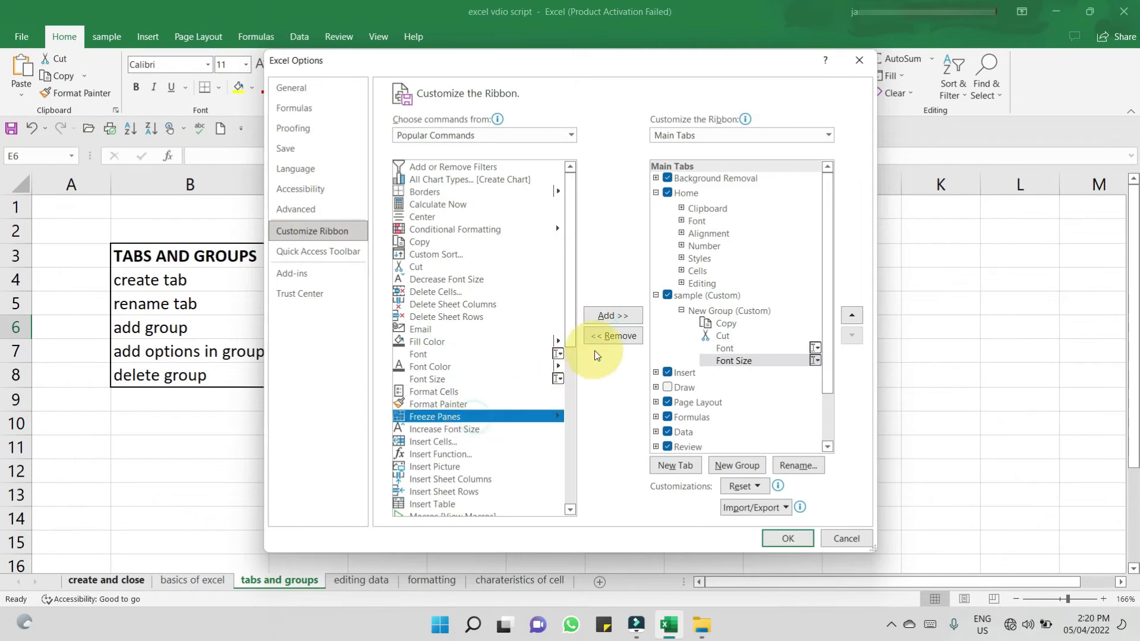
click(606, 315)
click(469, 453)
click(596, 321)
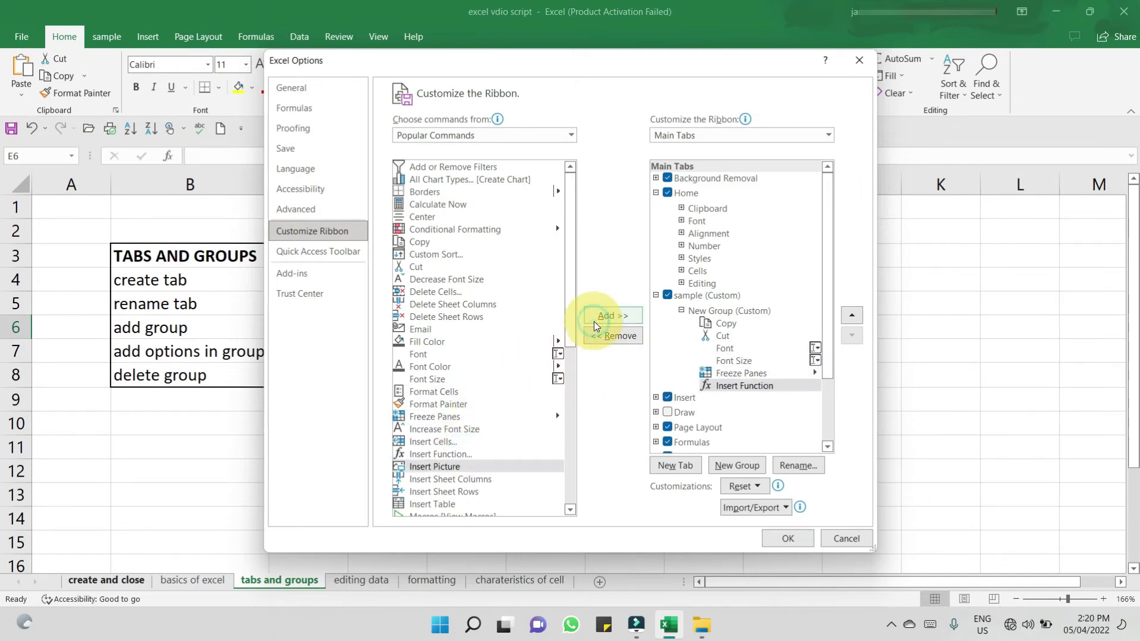
Add the Insert Table, Conditional Formatting and Borders commands to the sample tab's New Group and apply the customization.
click(433, 503)
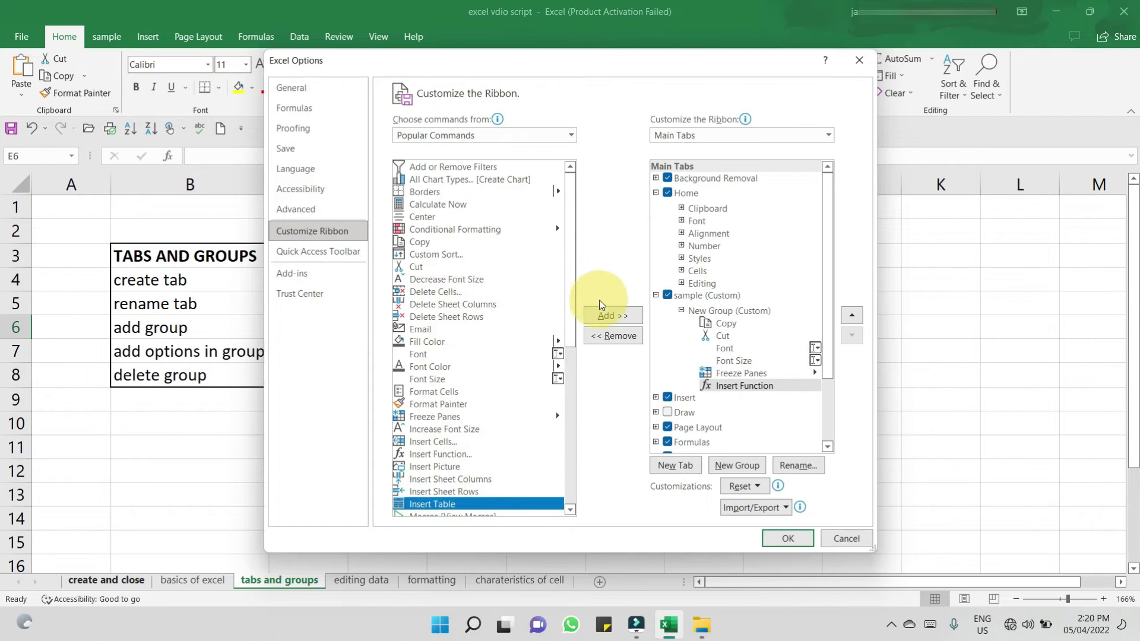
click(605, 317)
click(423, 225)
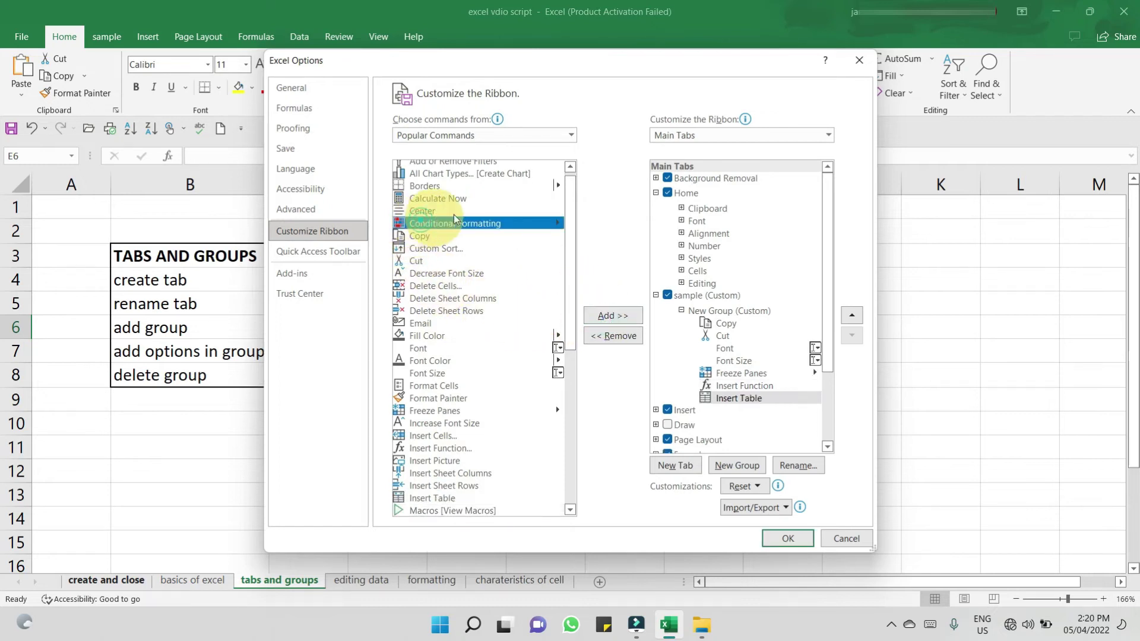
click(605, 315)
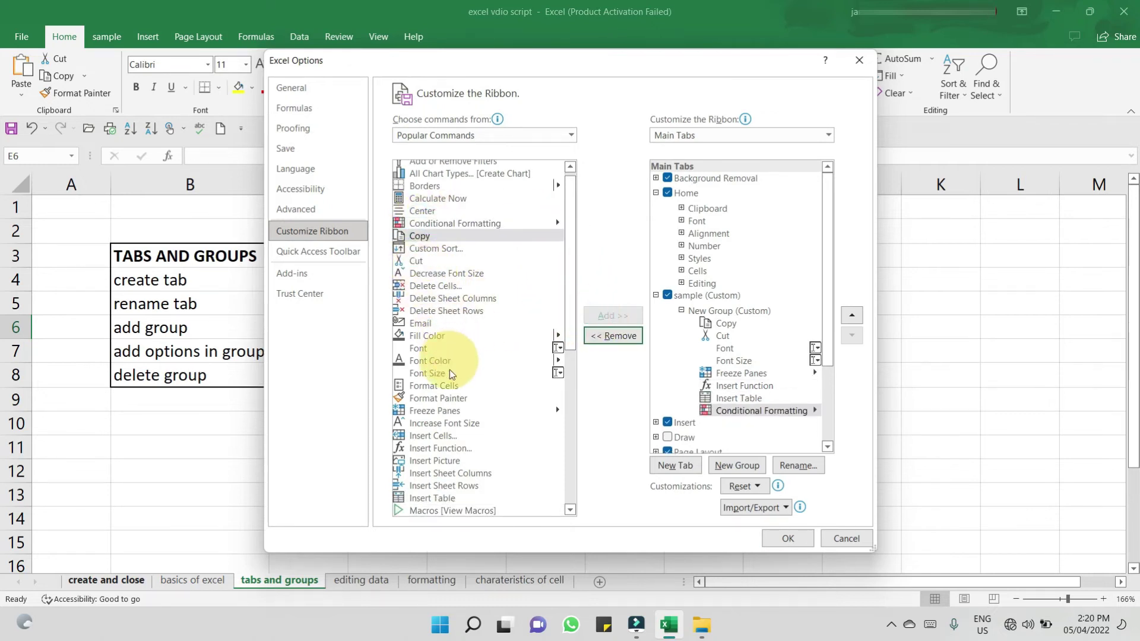
click(431, 362)
click(600, 319)
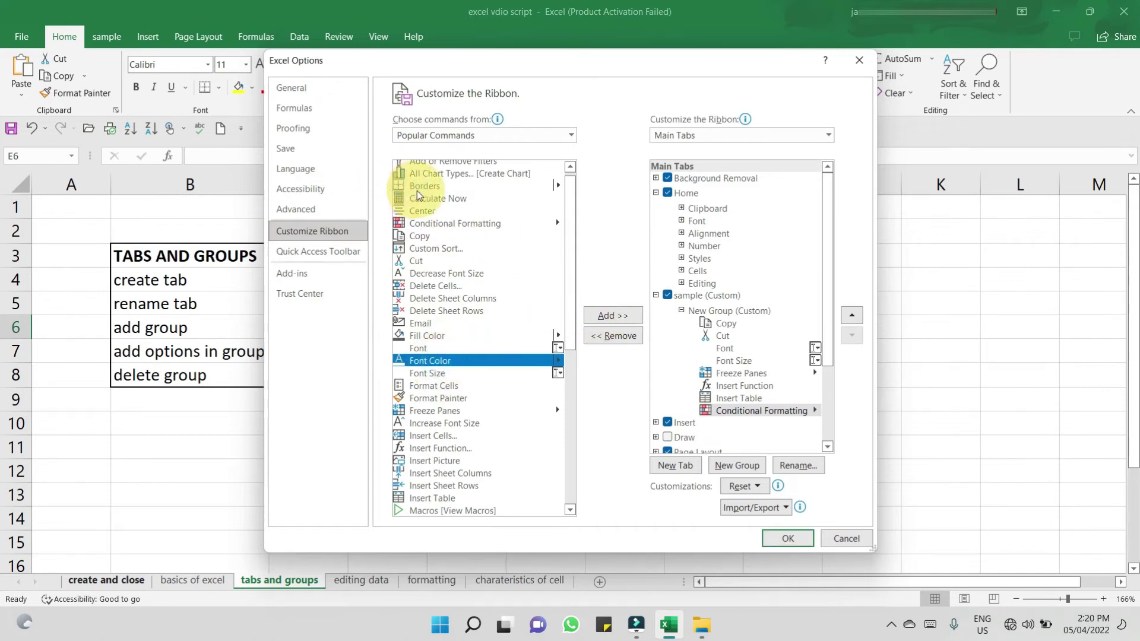
click(433, 186)
click(605, 316)
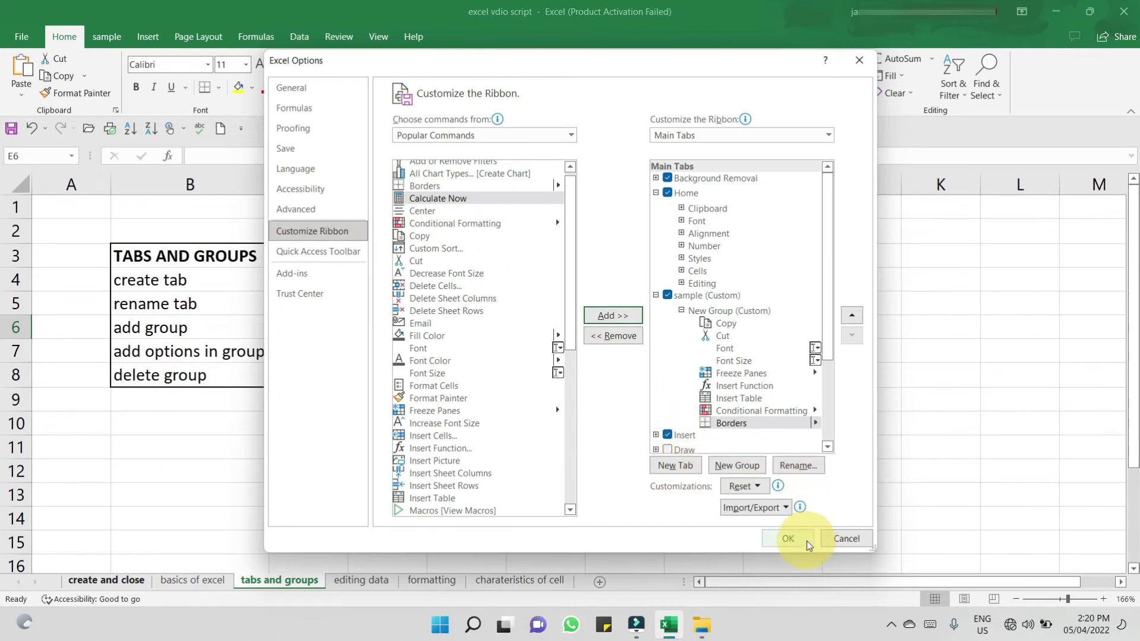
click(788, 538)
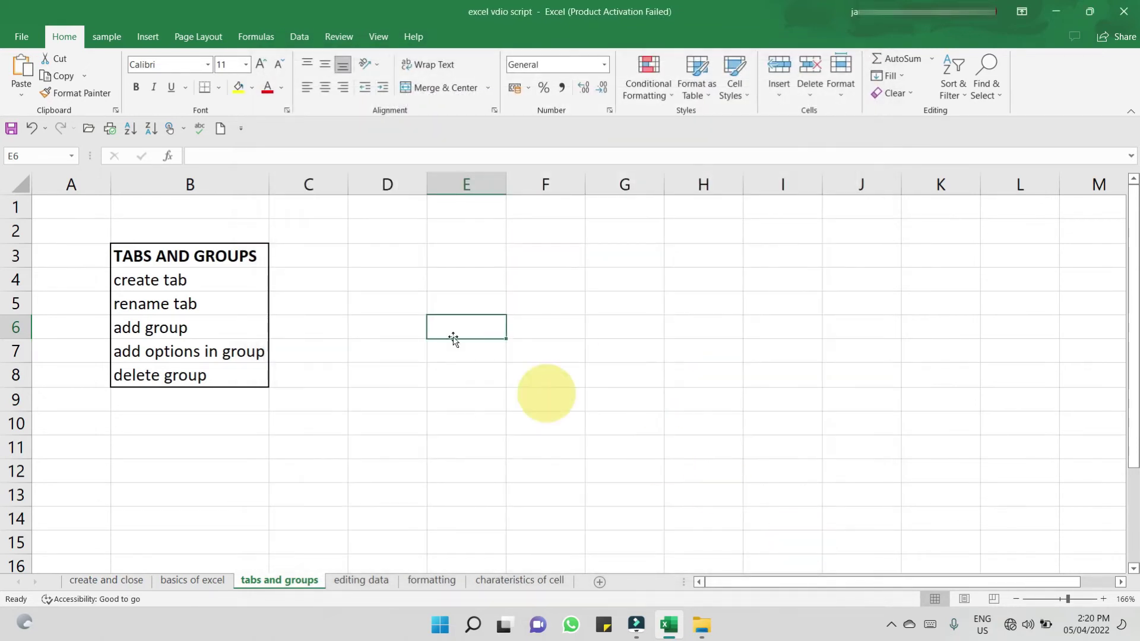
In the ribbon customization options, remove the Copy and Font commands from the sample tab's New Group.
click(109, 35)
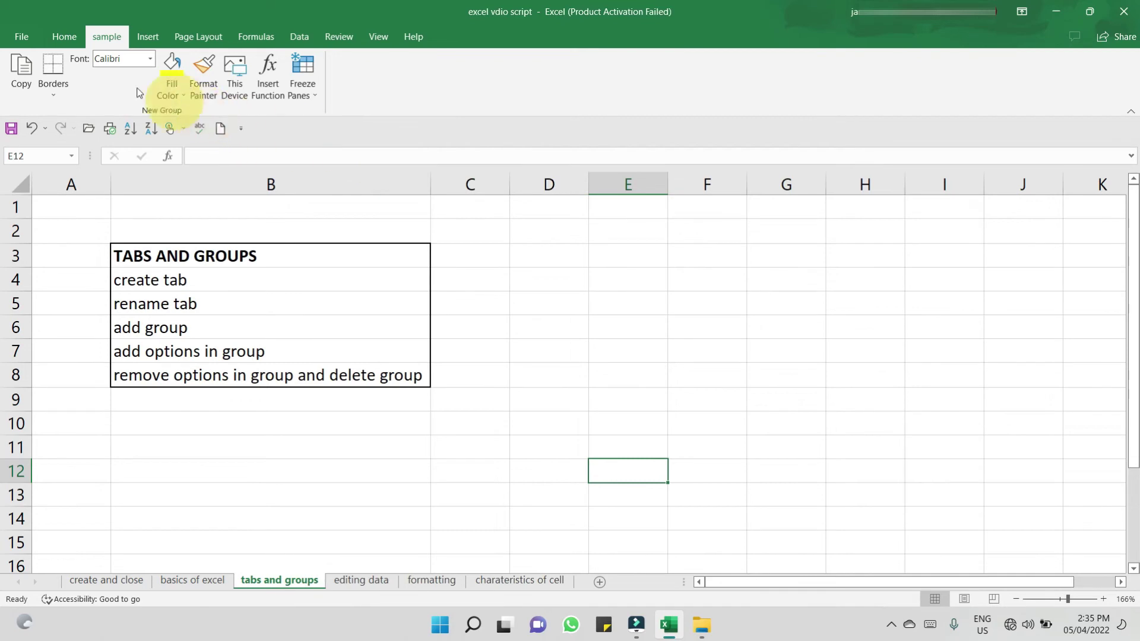
click(25, 39)
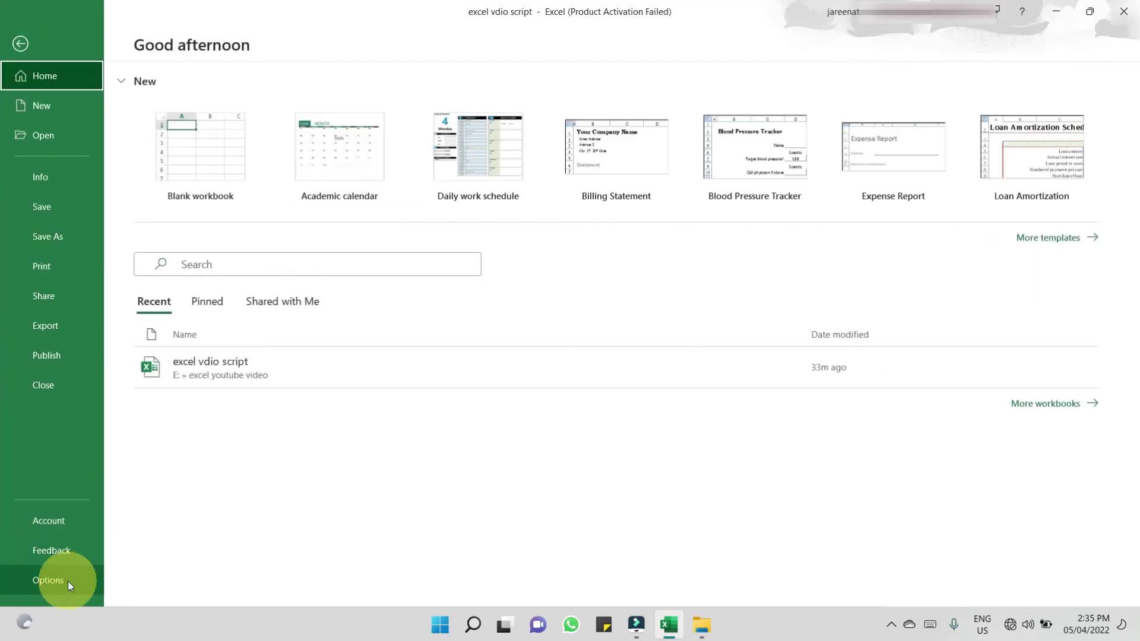
click(59, 580)
click(311, 231)
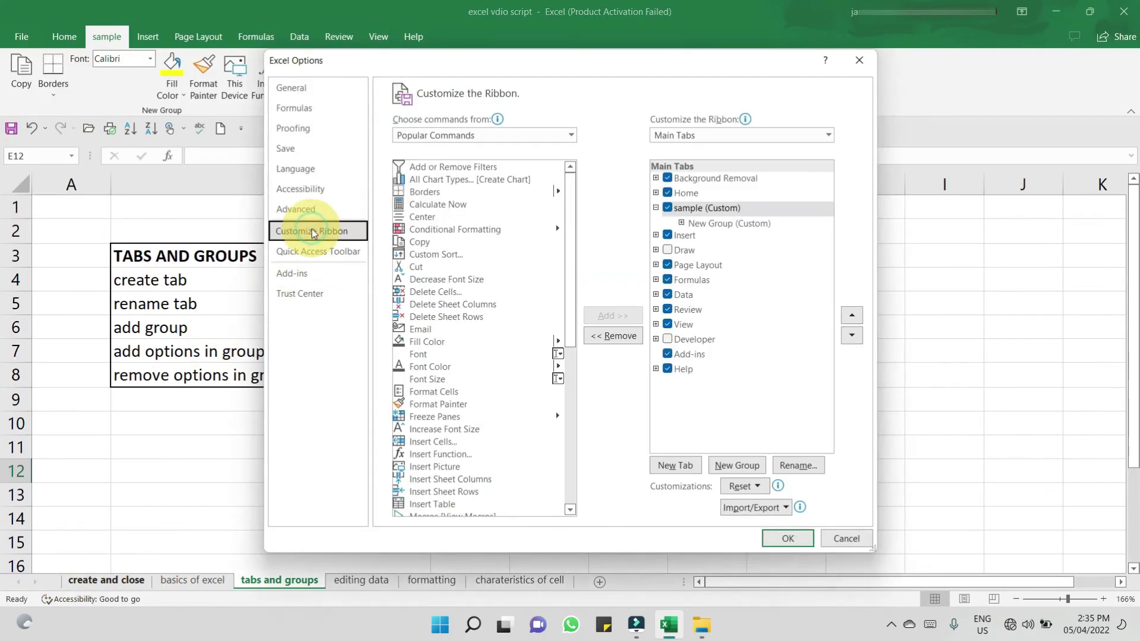
double_click(710, 226)
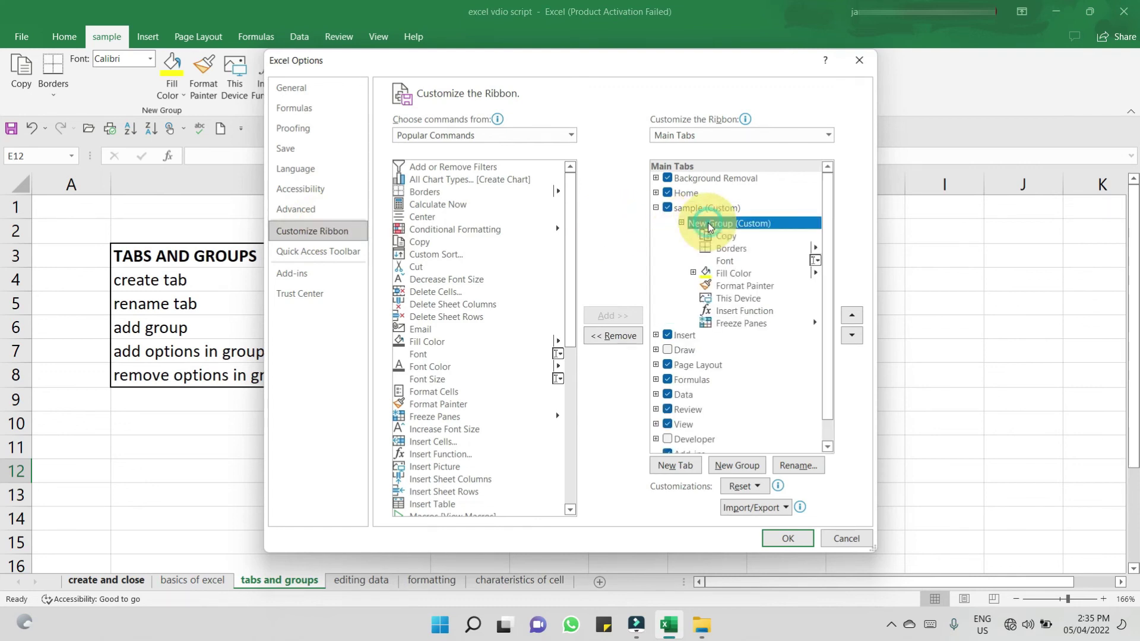
click(721, 236)
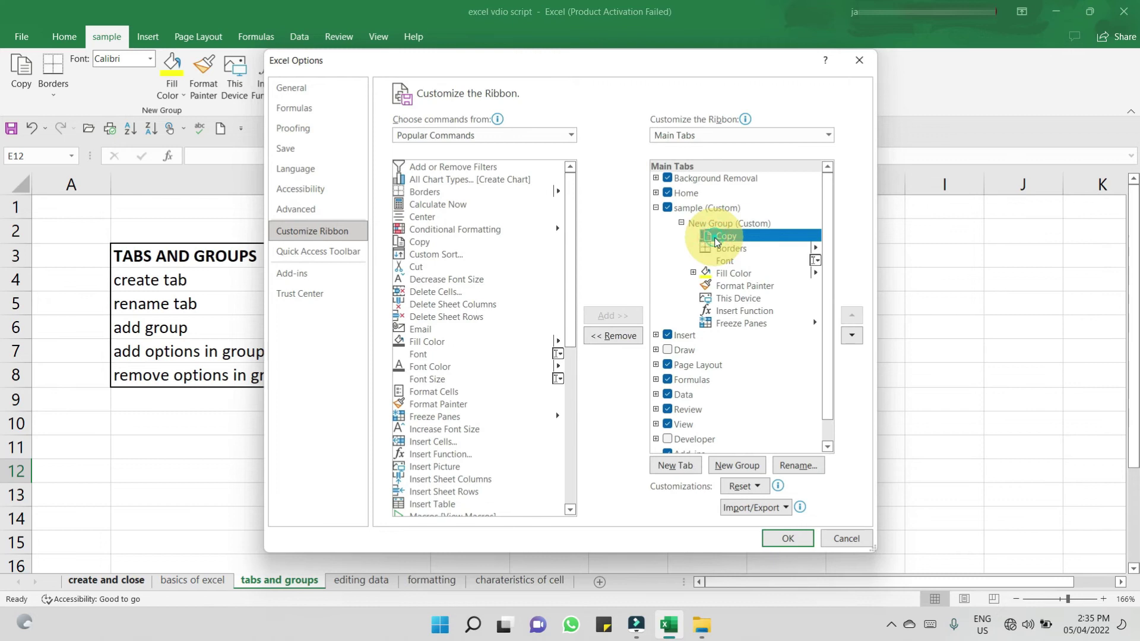
click(623, 337)
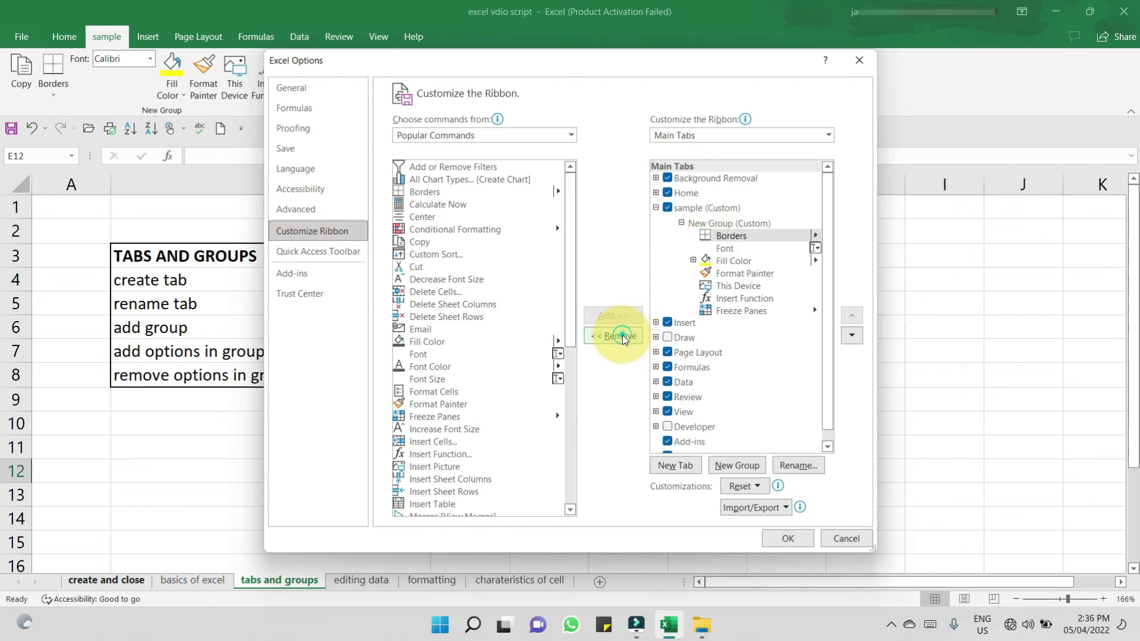
click(732, 252)
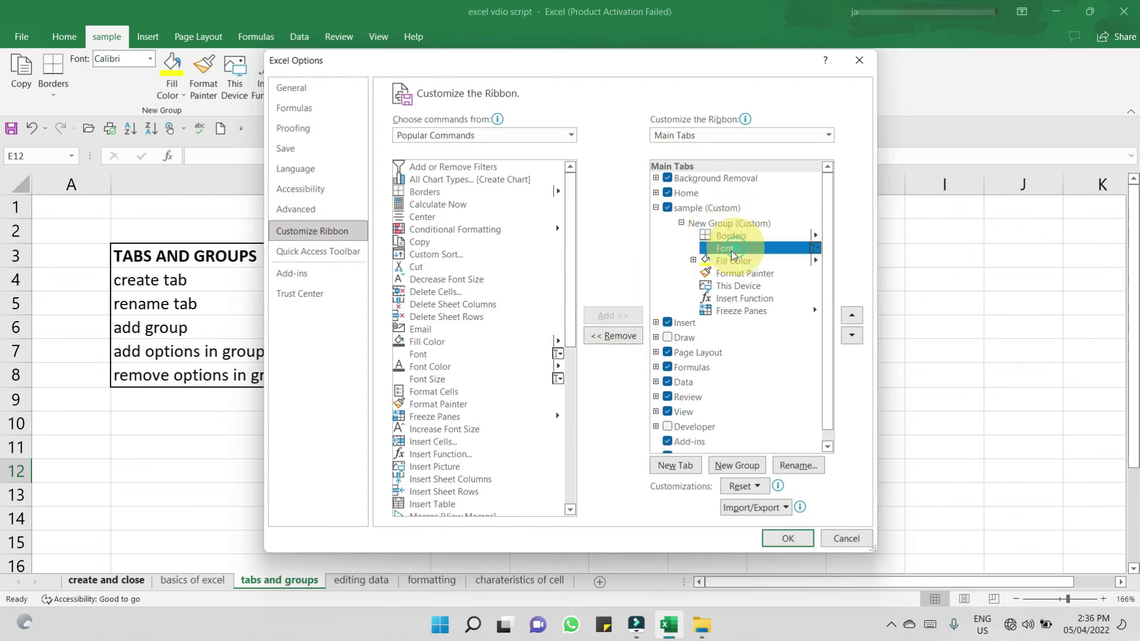
click(619, 336)
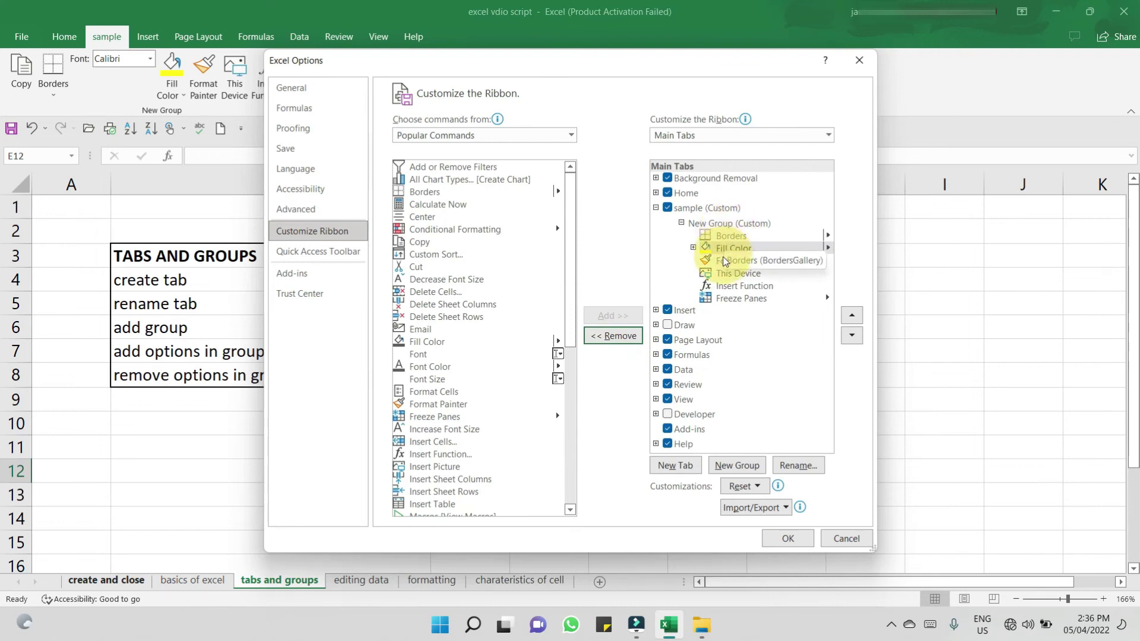
Remove the Borders command from the sample tab's New Group.
click(734, 239)
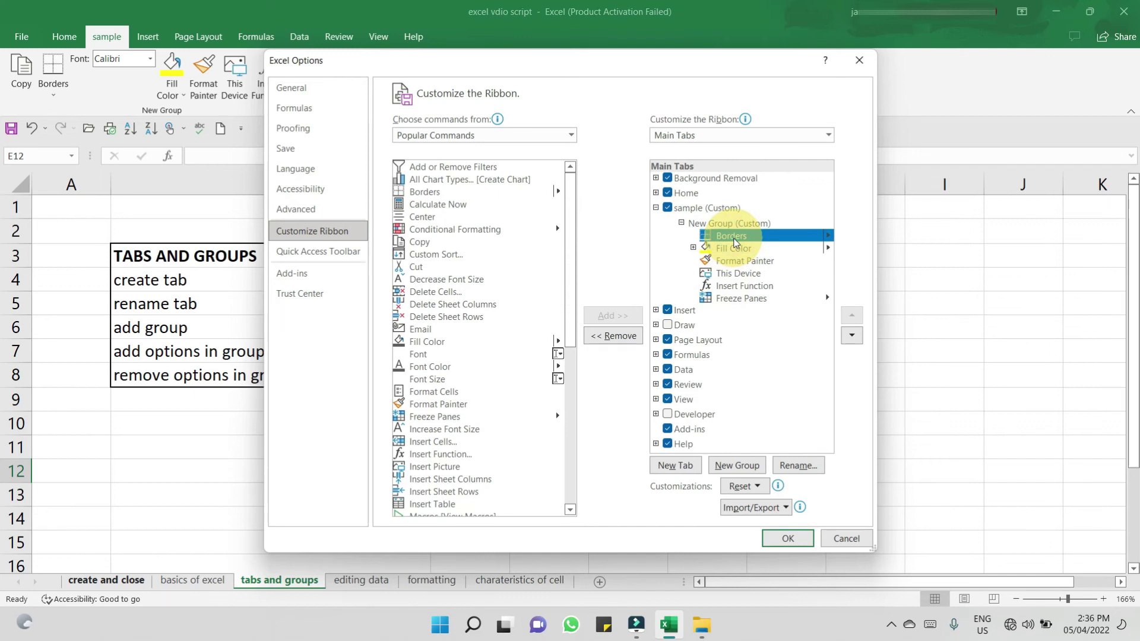
right_click(735, 243)
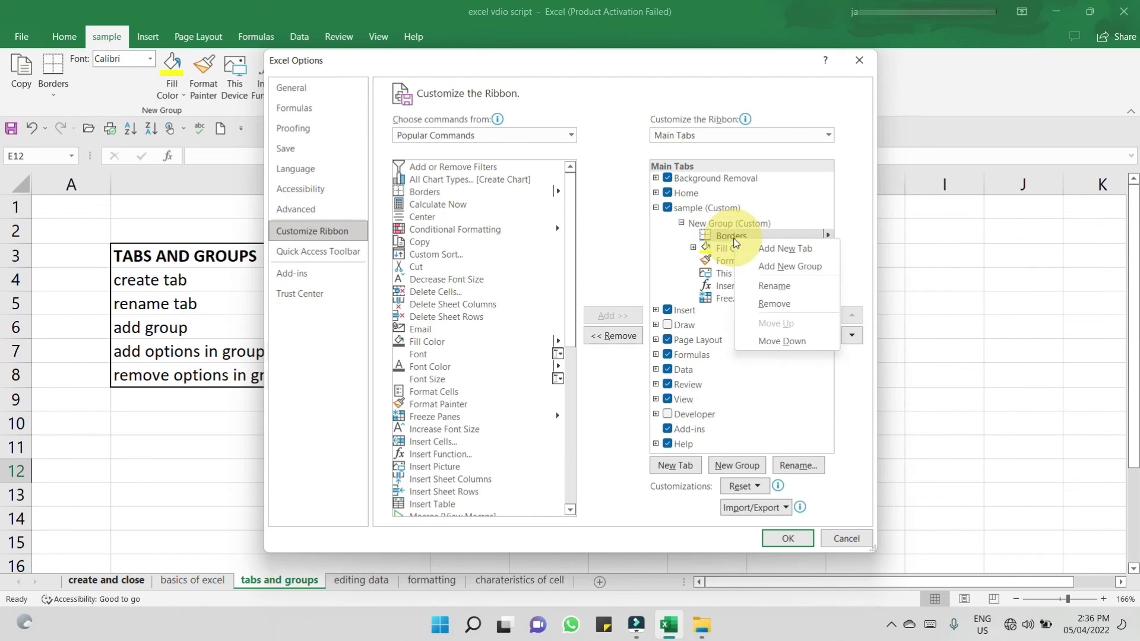
click(773, 303)
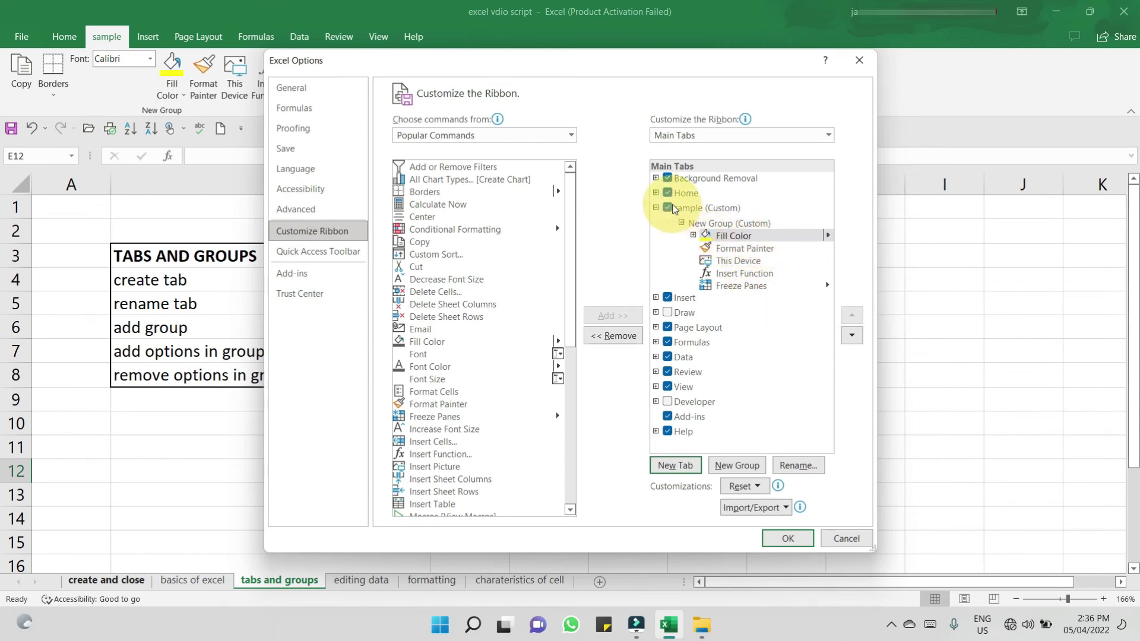
Delete the New Group from the sample tab and apply the customization.
right_click(691, 225)
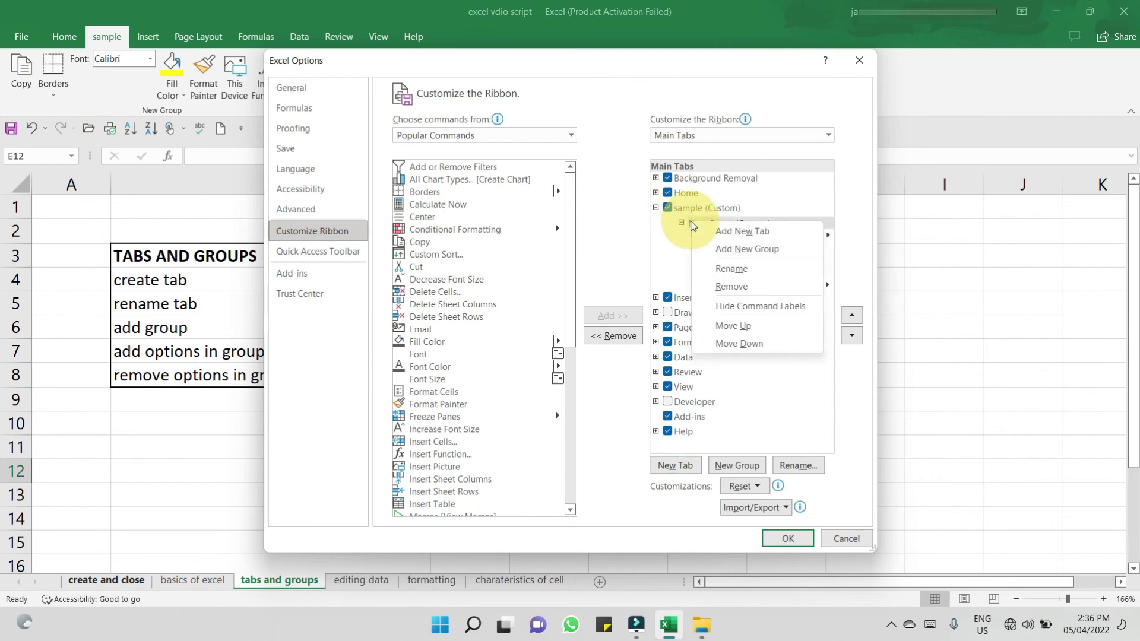
click(720, 288)
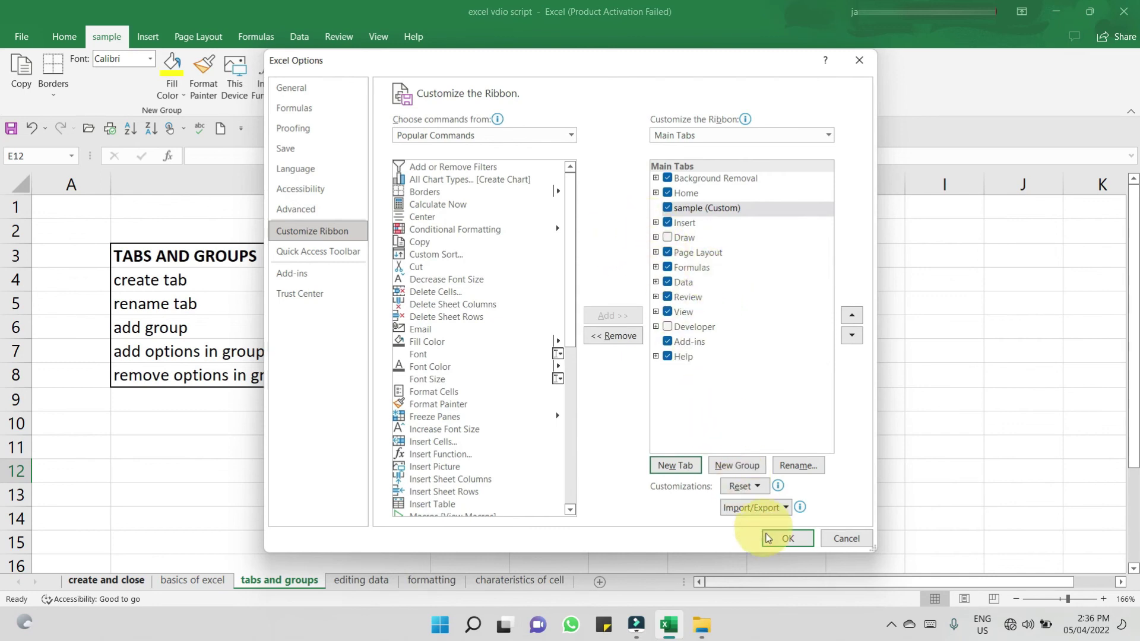
click(769, 539)
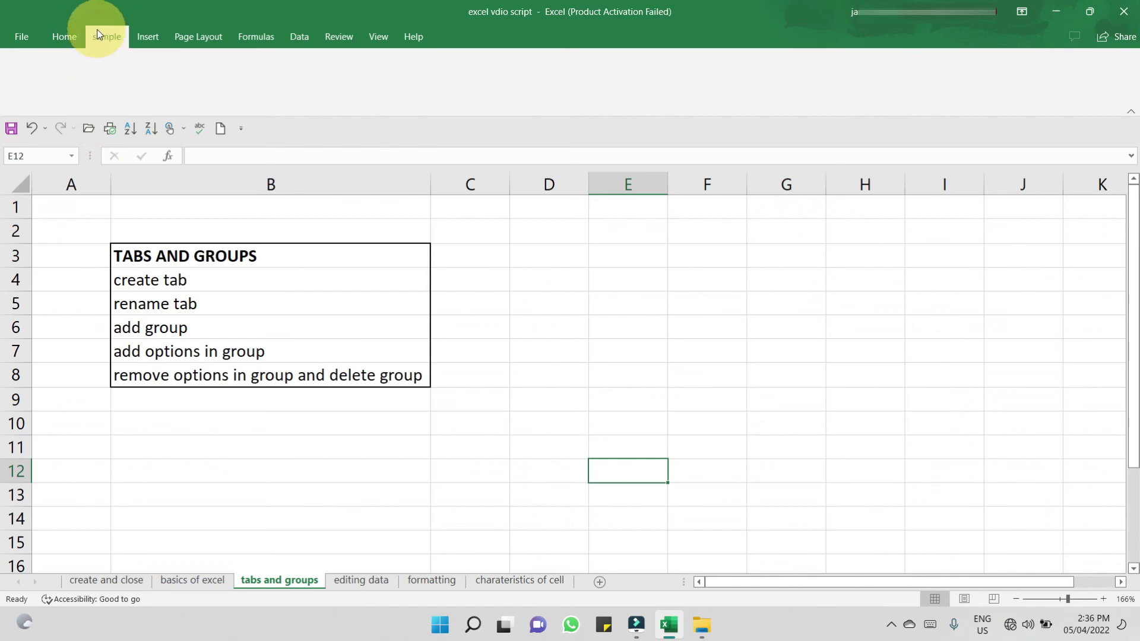
Hide the custom sample tab from the ribbon through the ribbon customization options and apply the change.
click(19, 30)
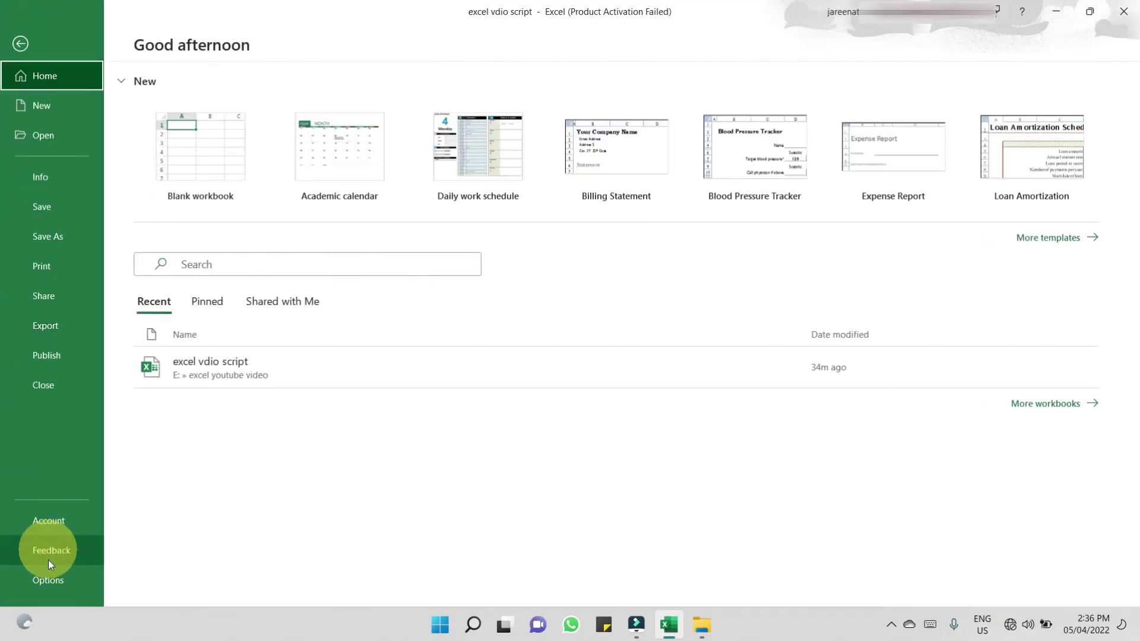
click(48, 580)
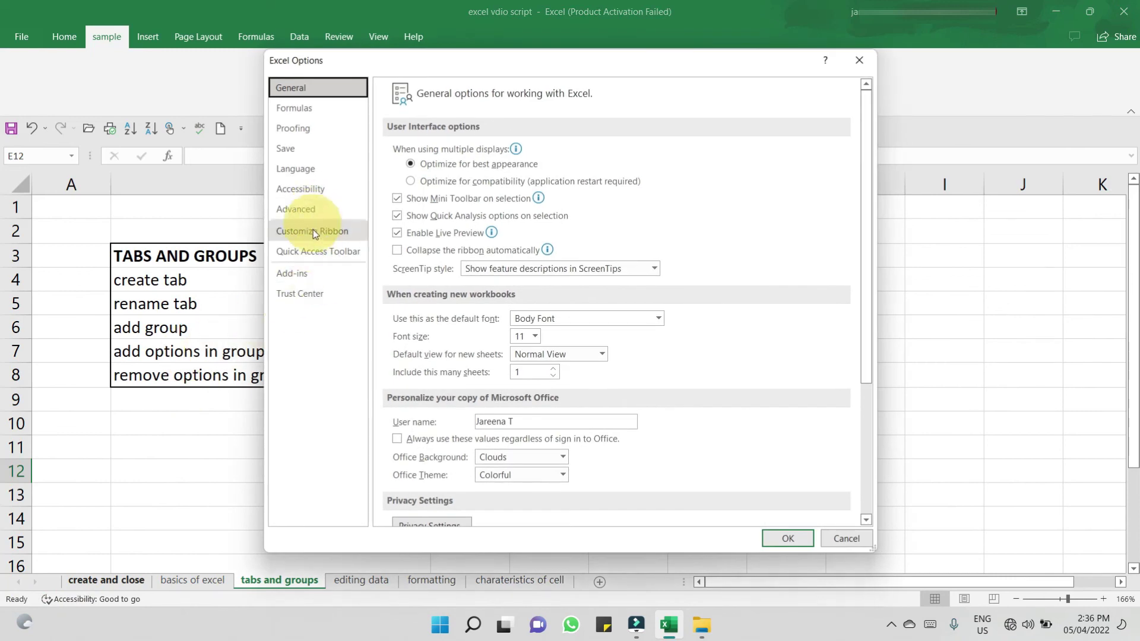
click(312, 231)
click(701, 205)
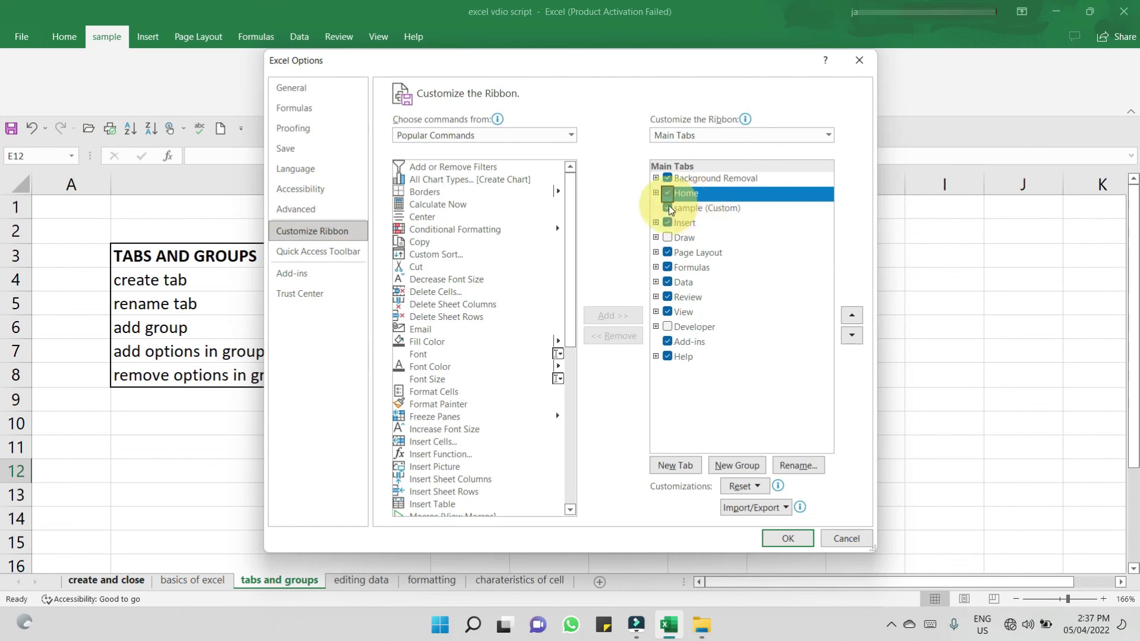
click(671, 207)
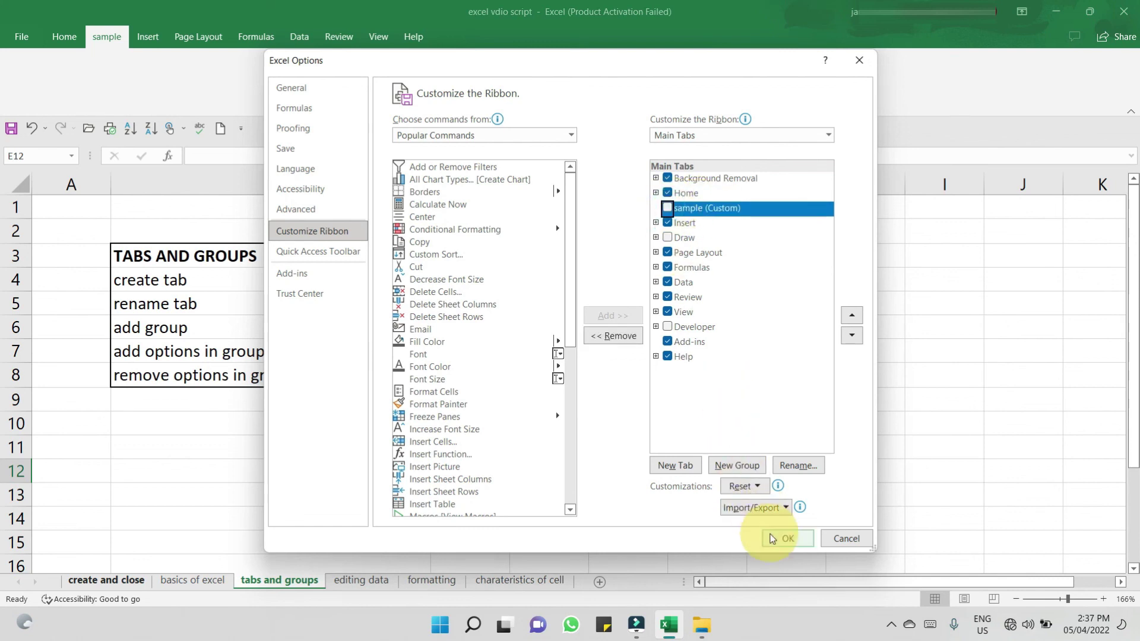
click(775, 537)
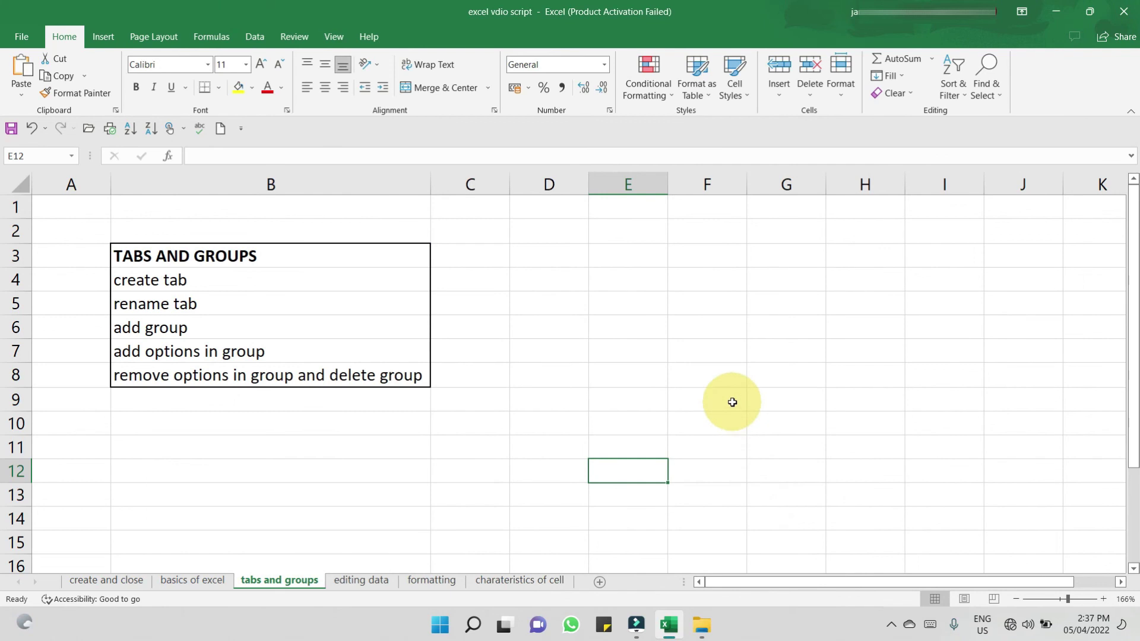